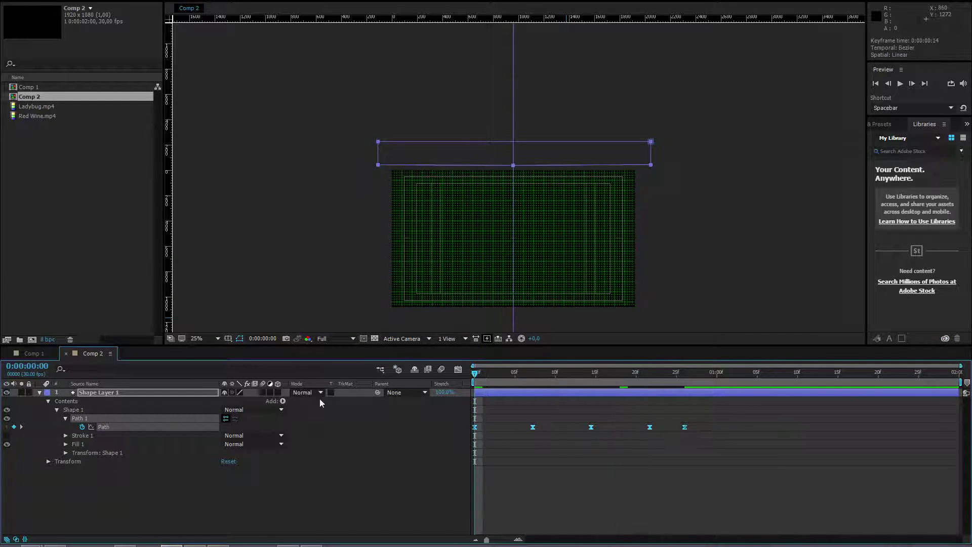
Step: Preview the finished red transition and the plain cut between the ladybug and red wine clips
key(space)
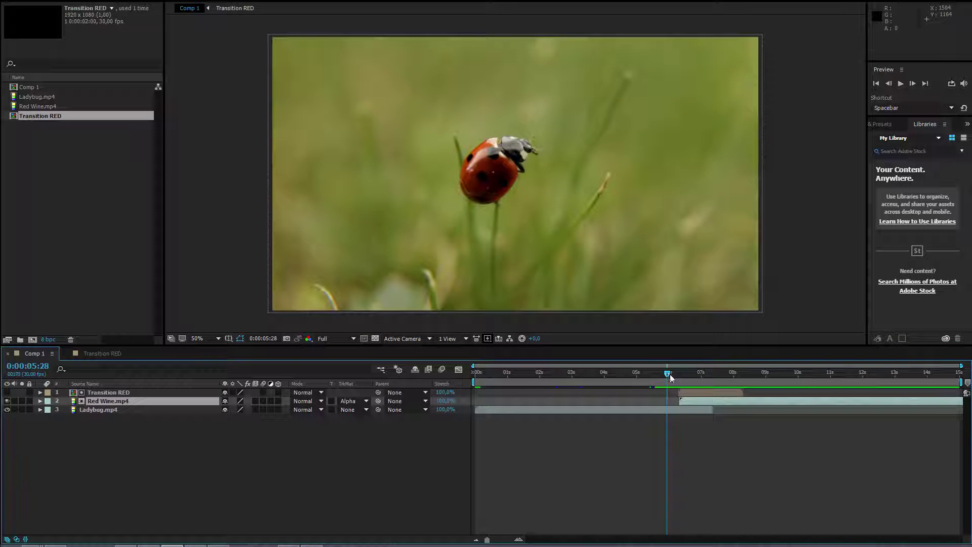
drag(669, 374, 715, 393)
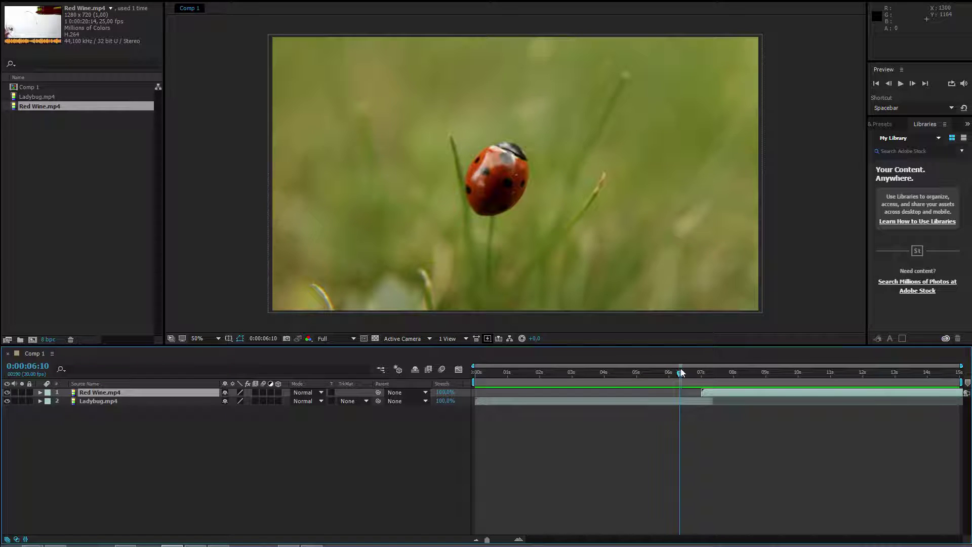
drag(681, 372, 668, 373)
key(space)
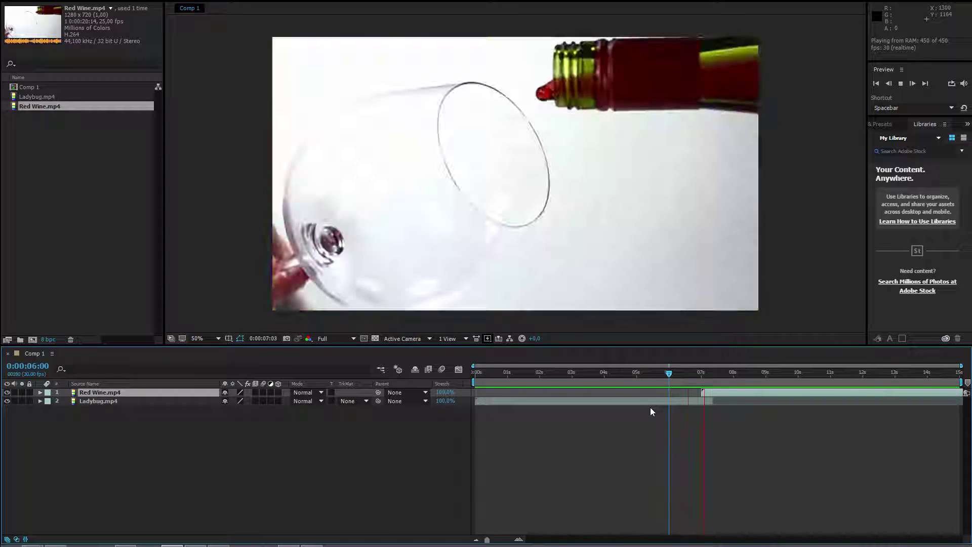
key(space)
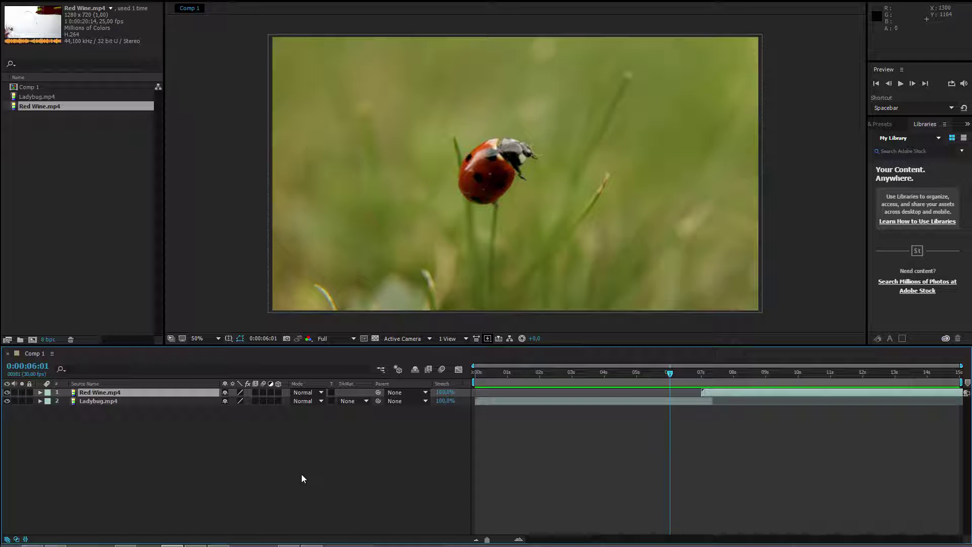
Step: Create a new composition with a duration of 2 seconds
key(ctrl+n)
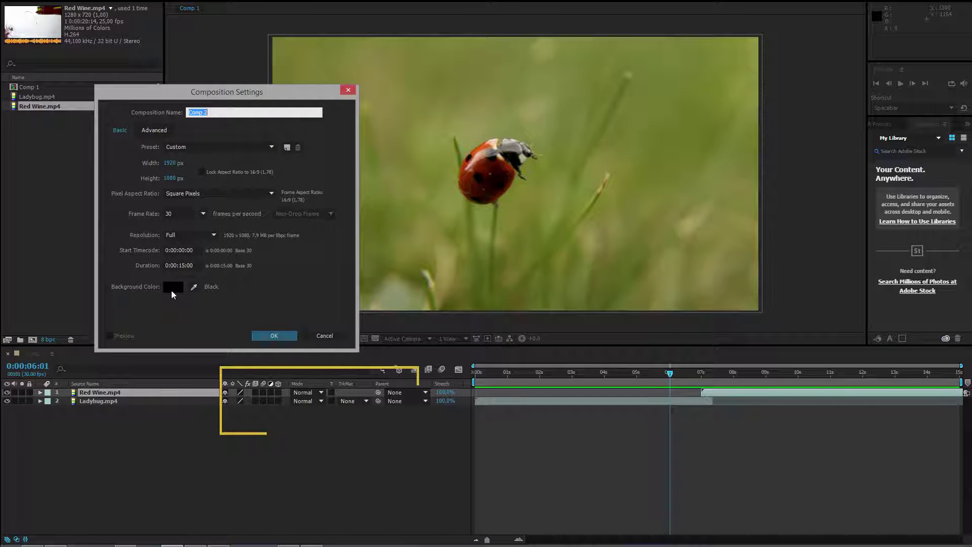
click(186, 265)
key(BackSpace)
key(BackSpace)
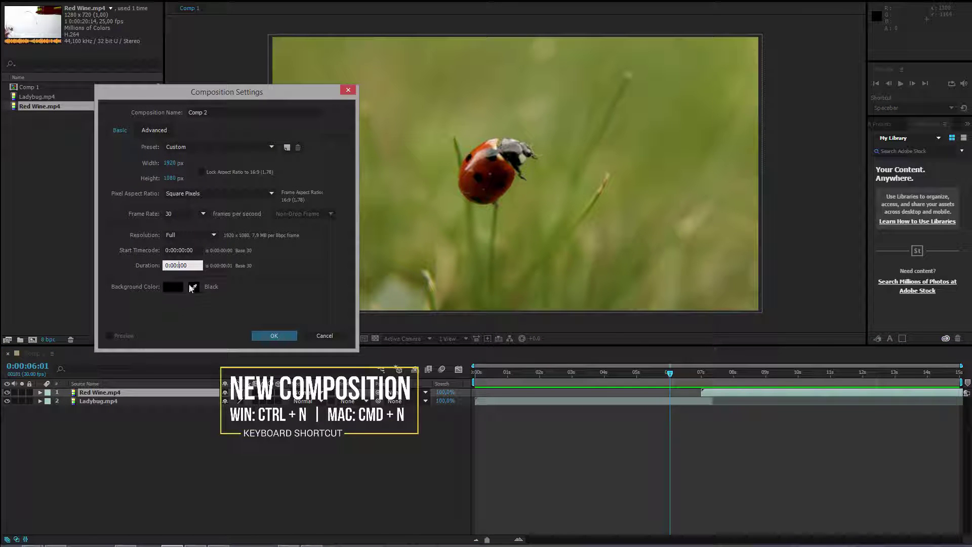
text(2)
click(273, 335)
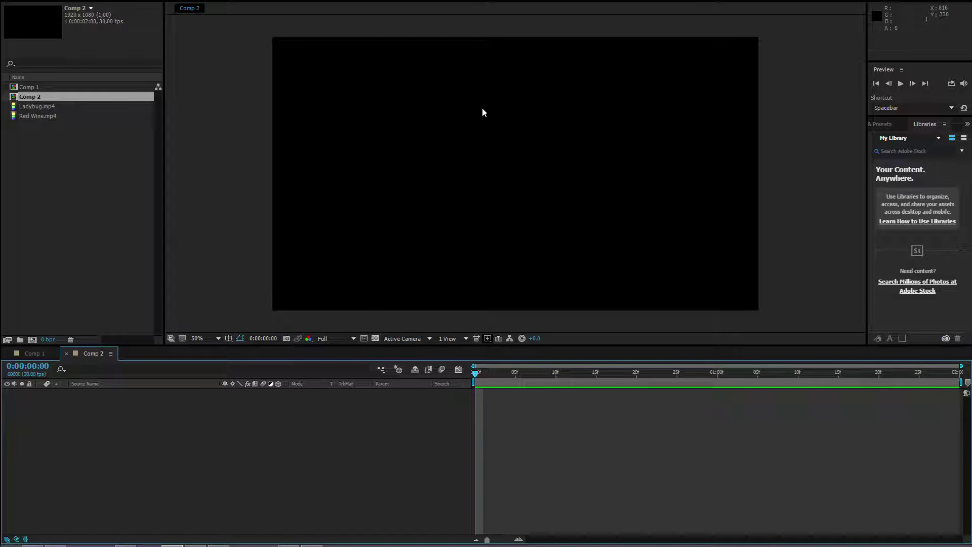
Step: Show the Title/Action Safe guides over the empty composition
scroll(485, 121, down, 1)
drag(499, 101, 467, 120)
scroll(511, 156, up, 1)
scroll(509, 159, down, 1)
click(230, 338)
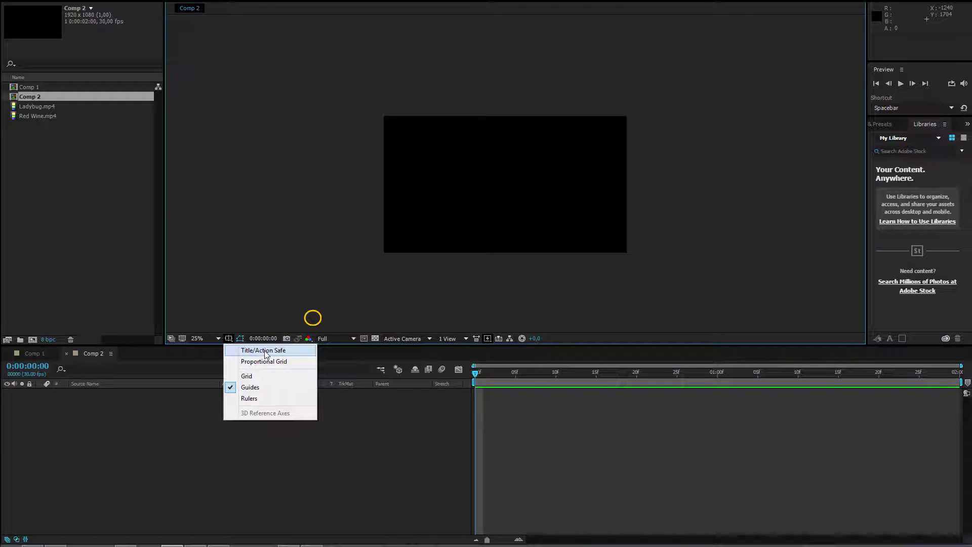
click(251, 351)
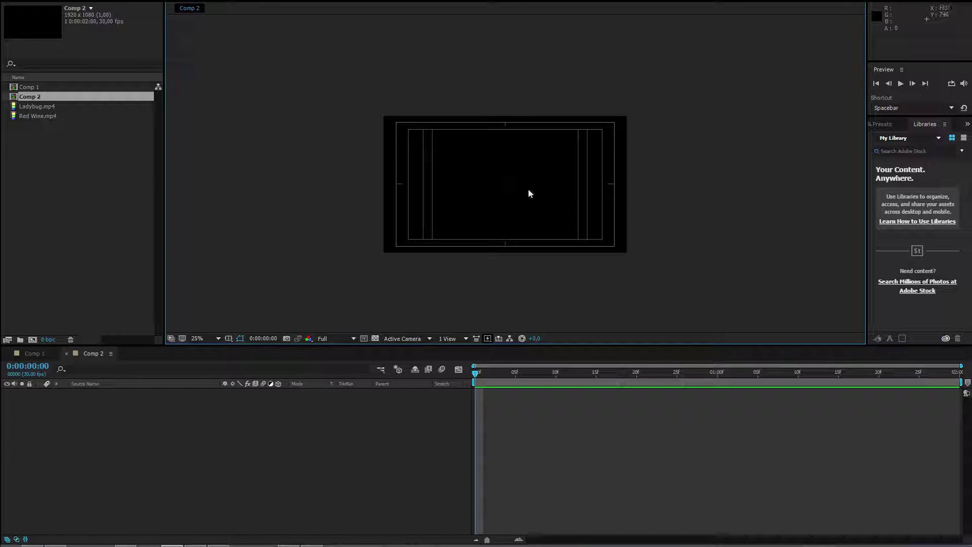
Step: Show the rulers and place a vertical guide at the composition's horizontal centre, at position 960
key(period)
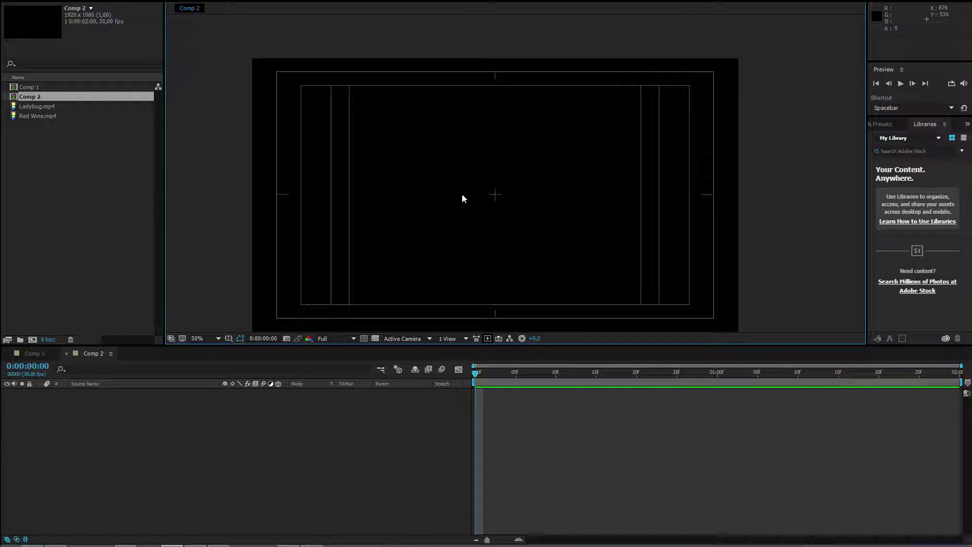
key(ctrl+r)
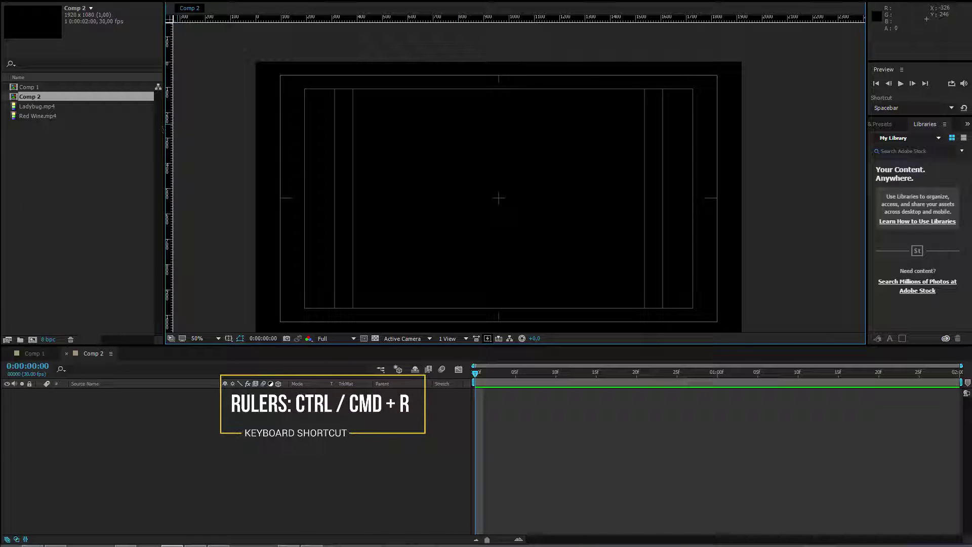
drag(172, 133, 500, 175)
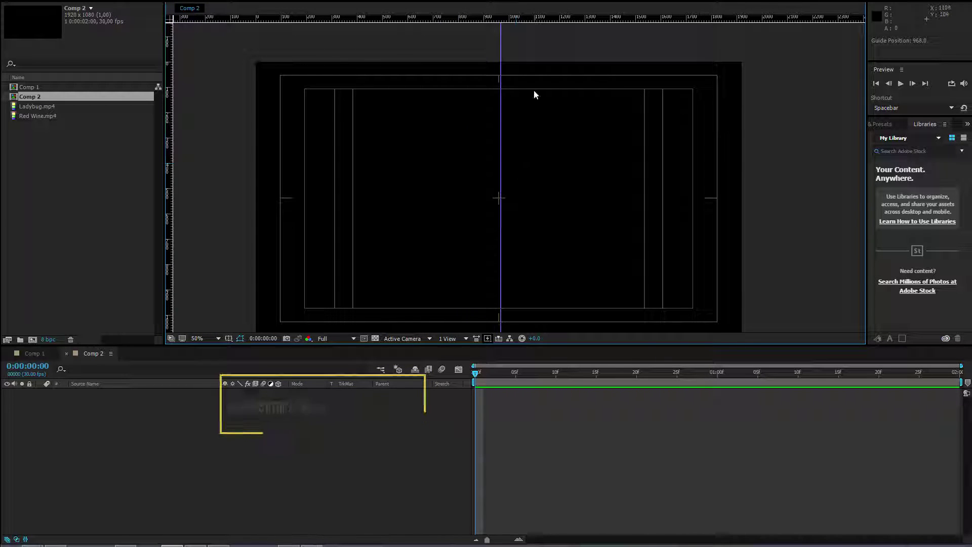
scroll(506, 202, up, 3)
drag(378, 329, 510, 145)
scroll(509, 145, up, 2)
drag(455, 101, 514, 135)
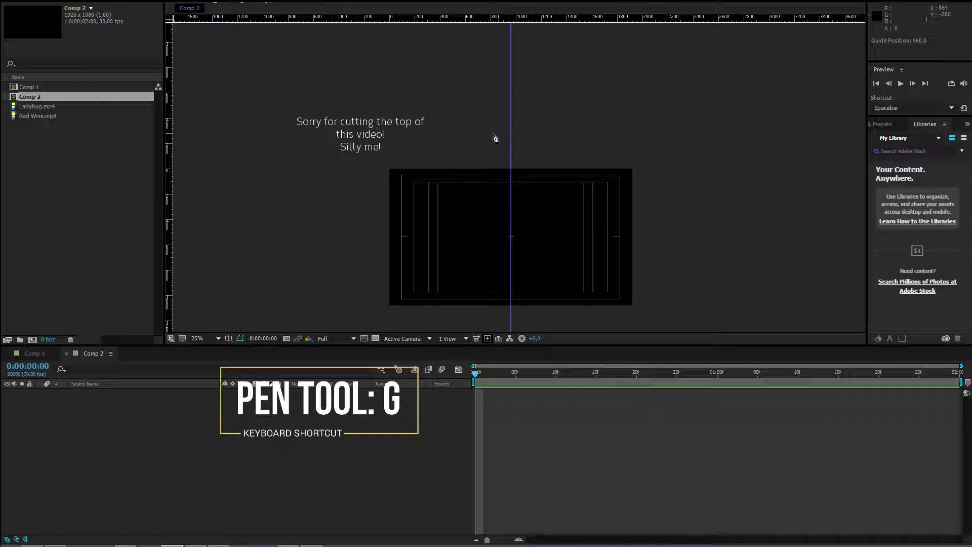
Step: Draw a closed five-point bar with the Pen tool just above the frame, wider than it, with a lower middle vertex near the guide
key(g)
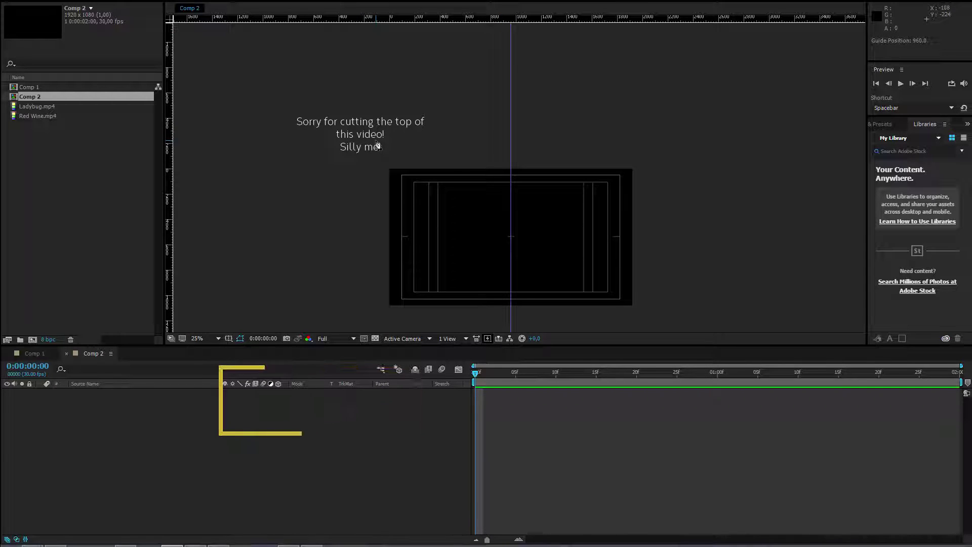
click(375, 140)
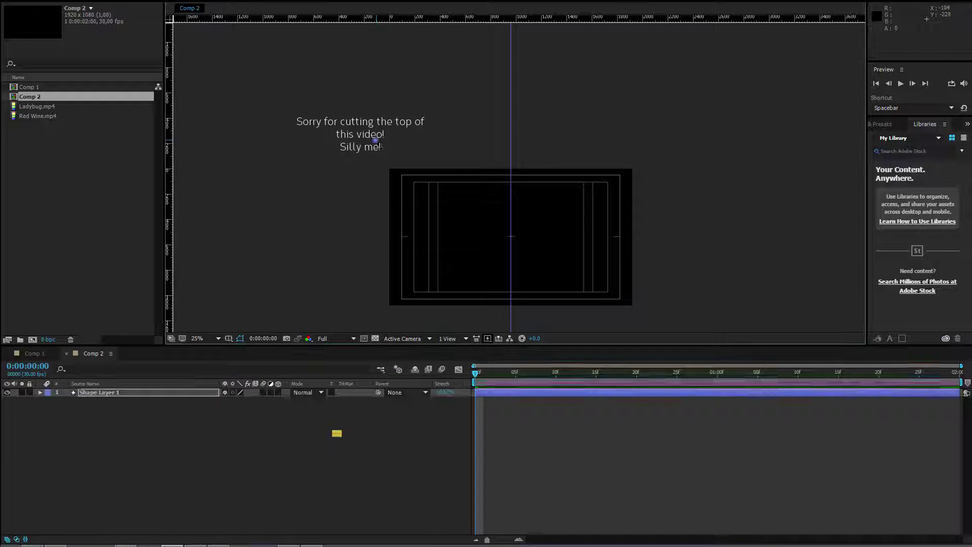
click(648, 140)
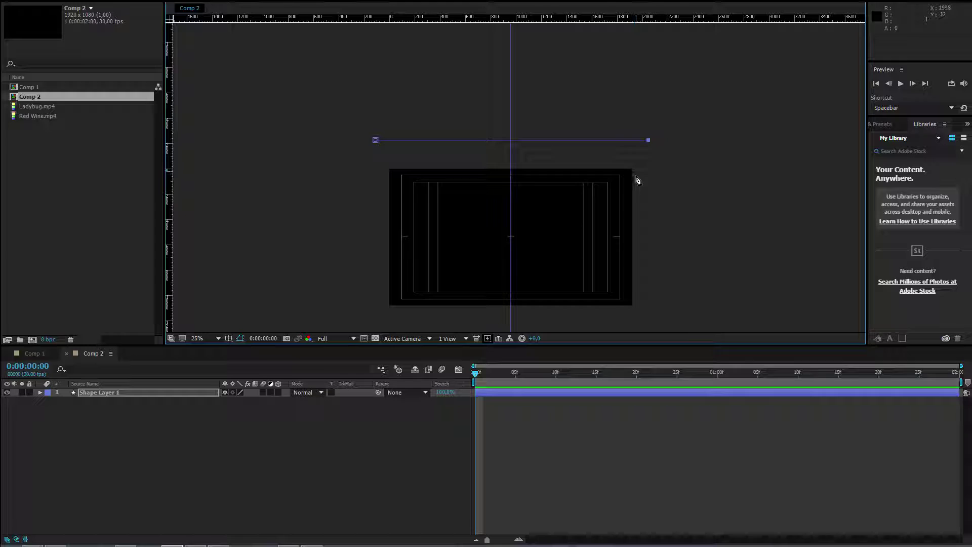
scroll(640, 159, up, 2)
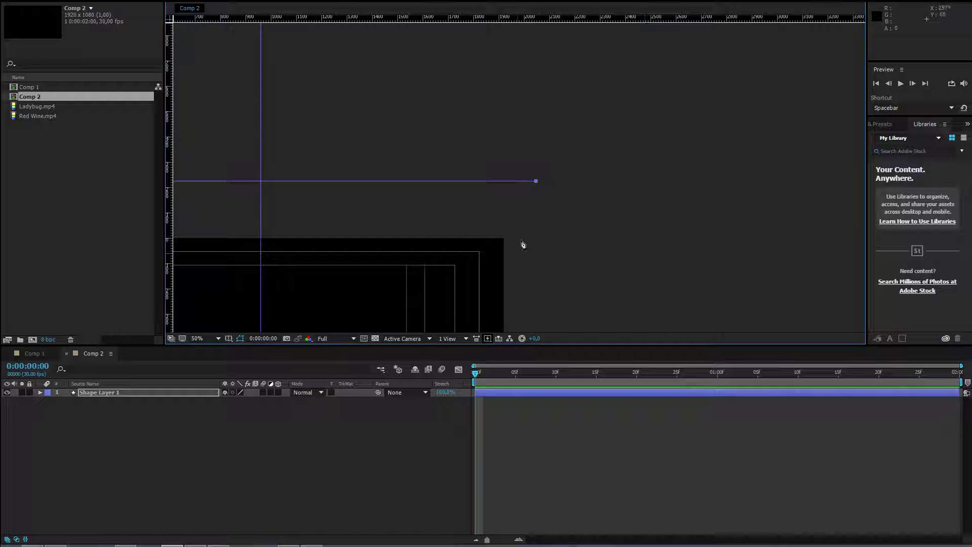
click(535, 227)
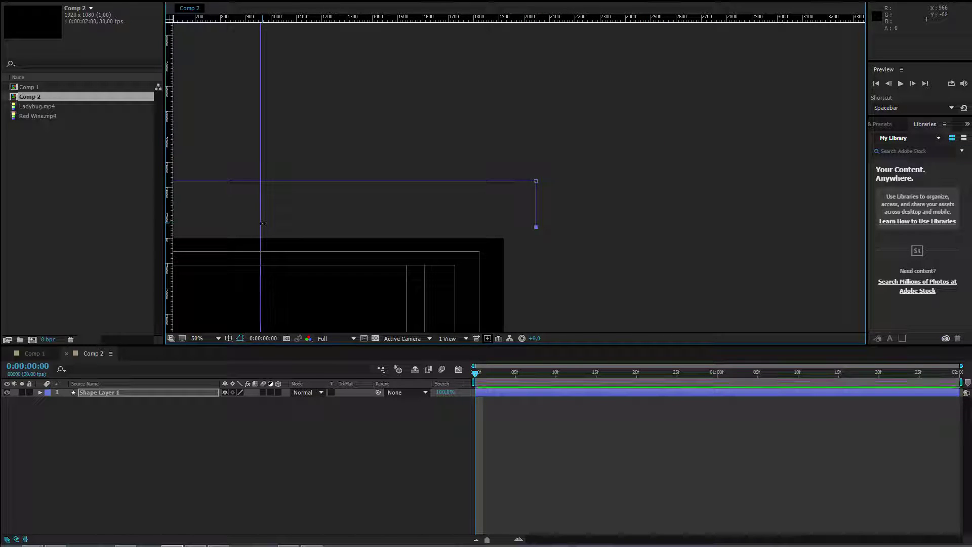
scroll(265, 225, down, 2)
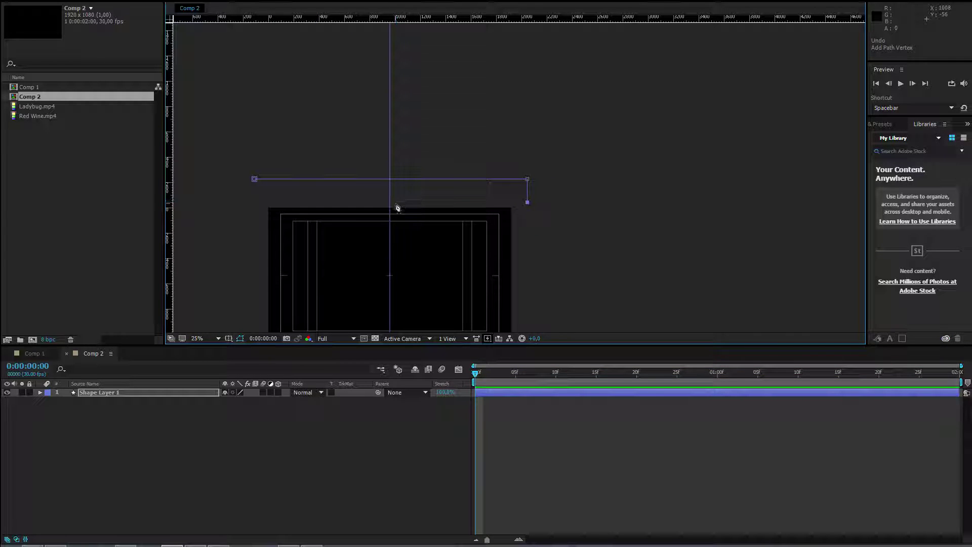
click(394, 202)
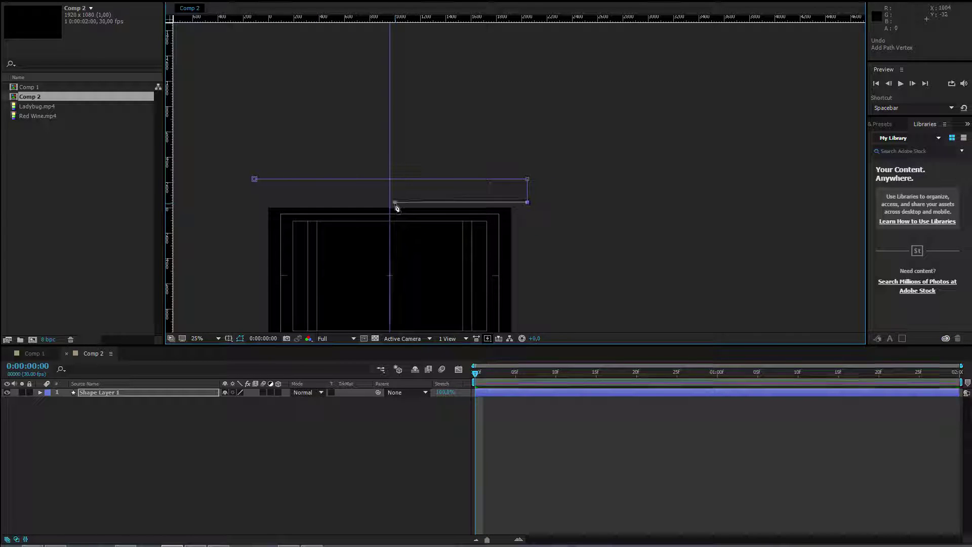
click(254, 202)
click(254, 179)
Step: Align the bar's lower middle vertex with the vertical centre guide
scroll(411, 220, up, 3)
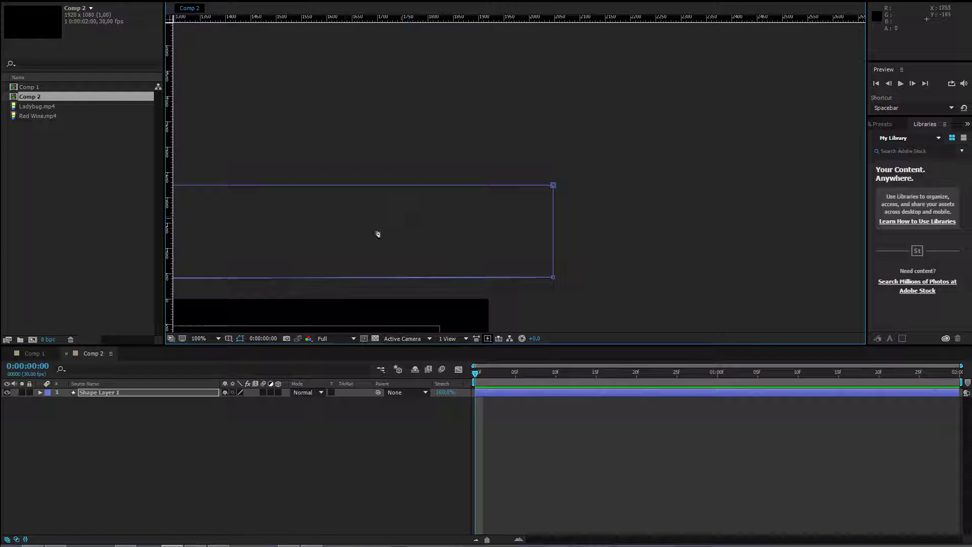
drag(297, 247, 835, 120)
scroll(564, 196, up, 2)
drag(712, 86, 436, 268)
scroll(473, 241, down, 3)
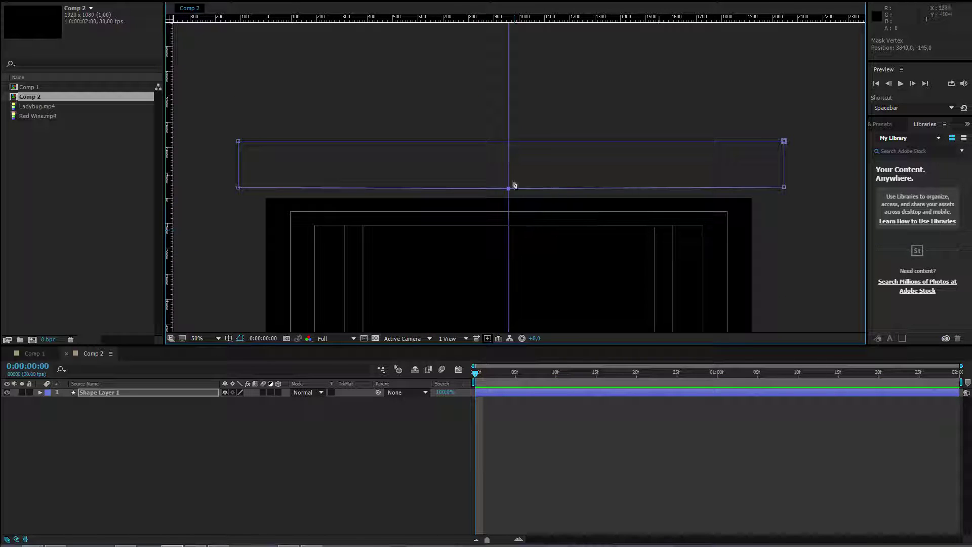
Step: Reveal the Path property of Shape 1 and enable keyframing for it at 0:00:00:00
click(40, 393)
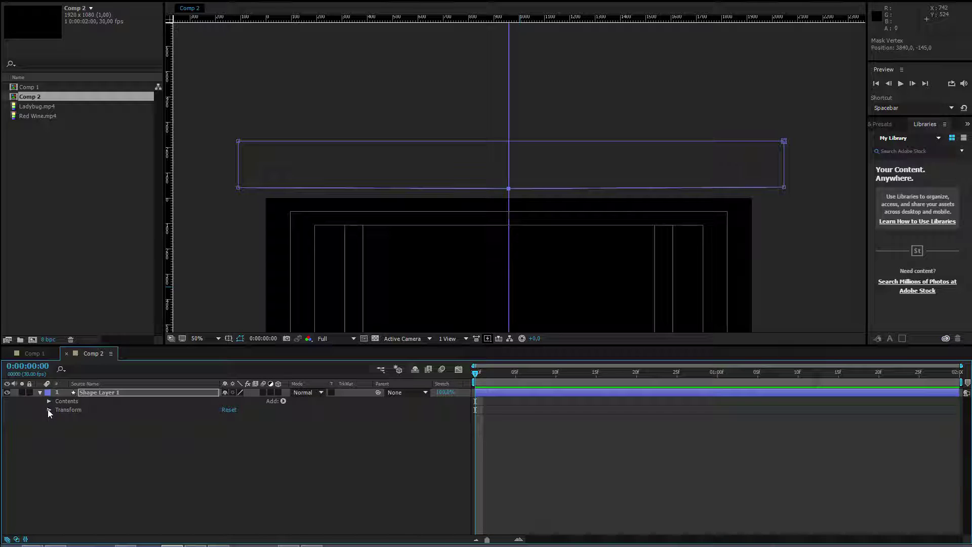
click(49, 402)
click(58, 410)
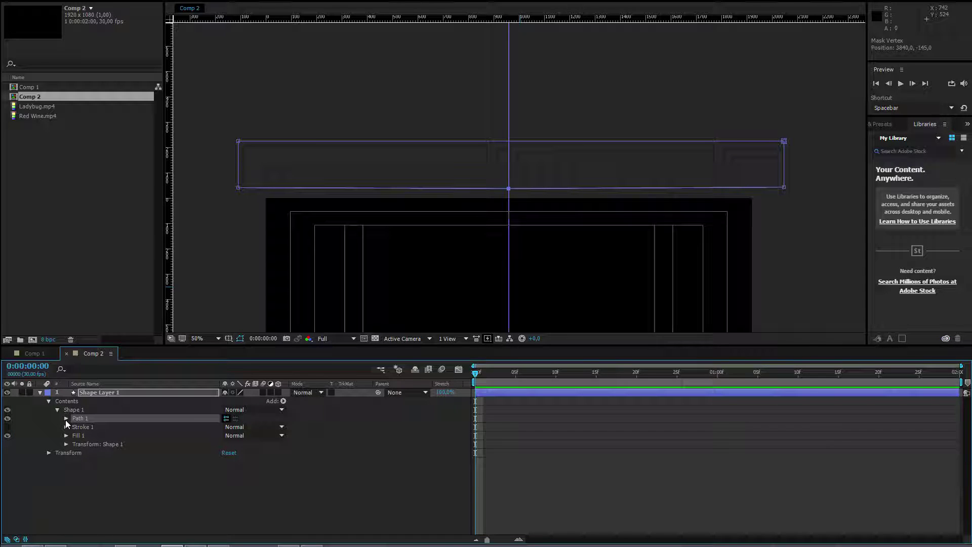
click(66, 419)
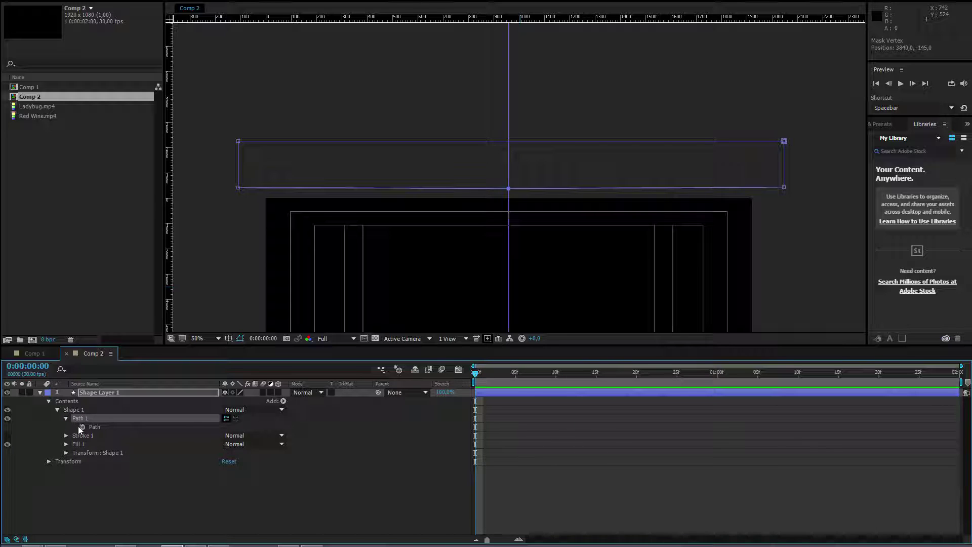
click(82, 427)
Step: Advance the current time to 0:00:00:05 and undo a trial edit of the path's lower middle vertex
key(comma)
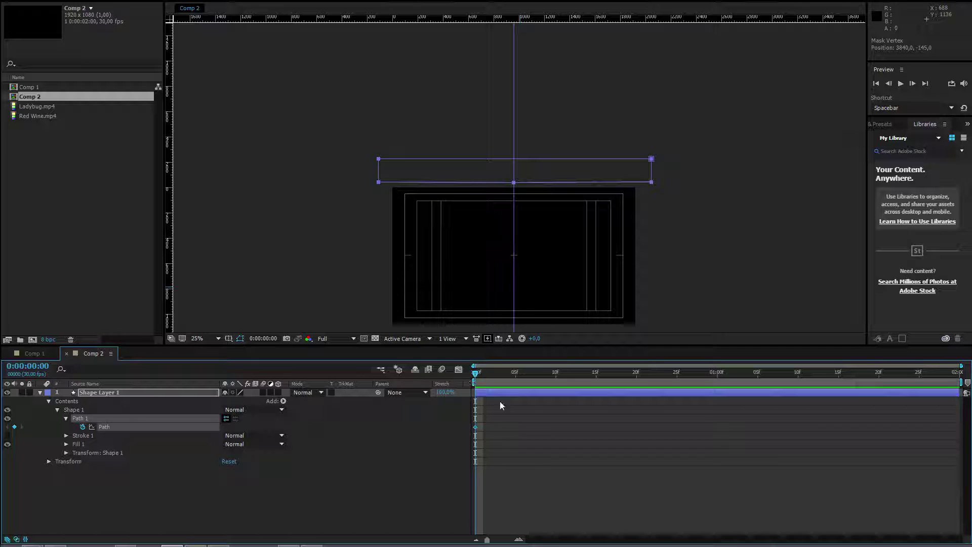
key(Page_Down)
key(Page_Down)
key(Page_Down)
key(Page_Down)
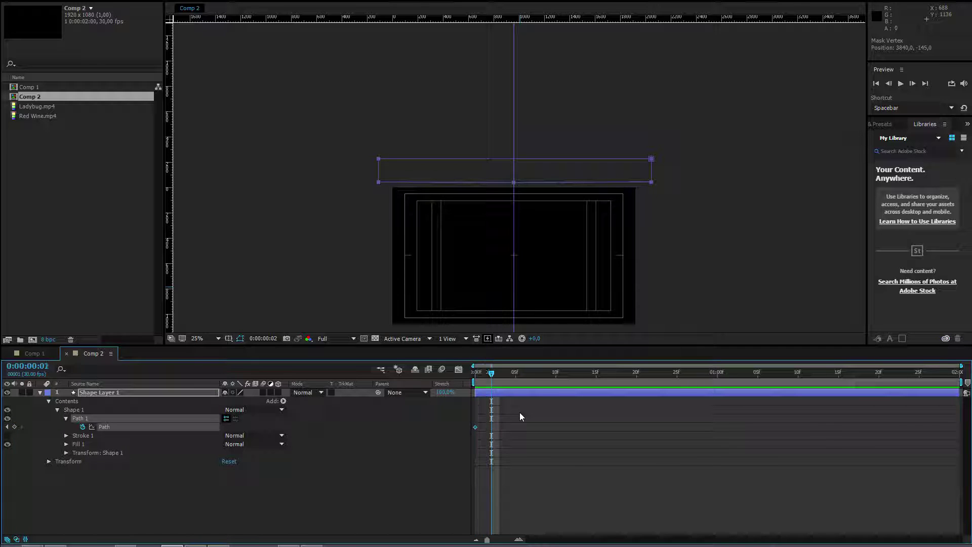
key(Page_Down)
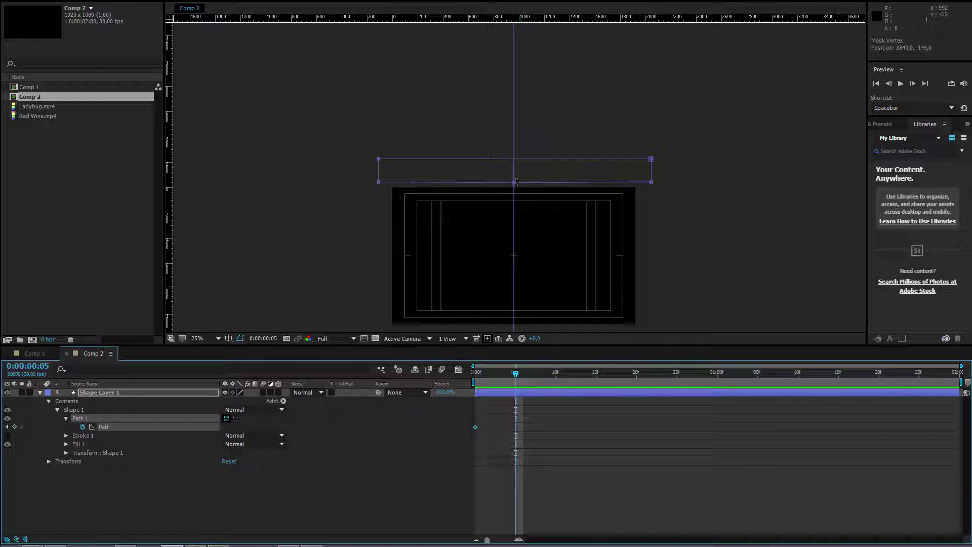
click(514, 182)
key(ctrl+z)
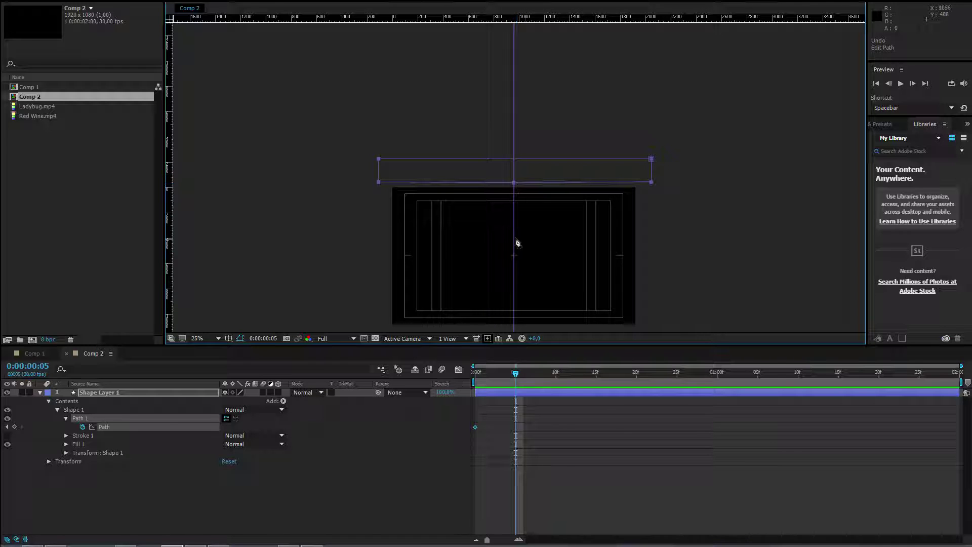
Step: Isolate the path's lower middle vertex with the Pen tool, deleting the extra point added beside it
click(138, 481)
click(117, 429)
key(slash)
key(g)
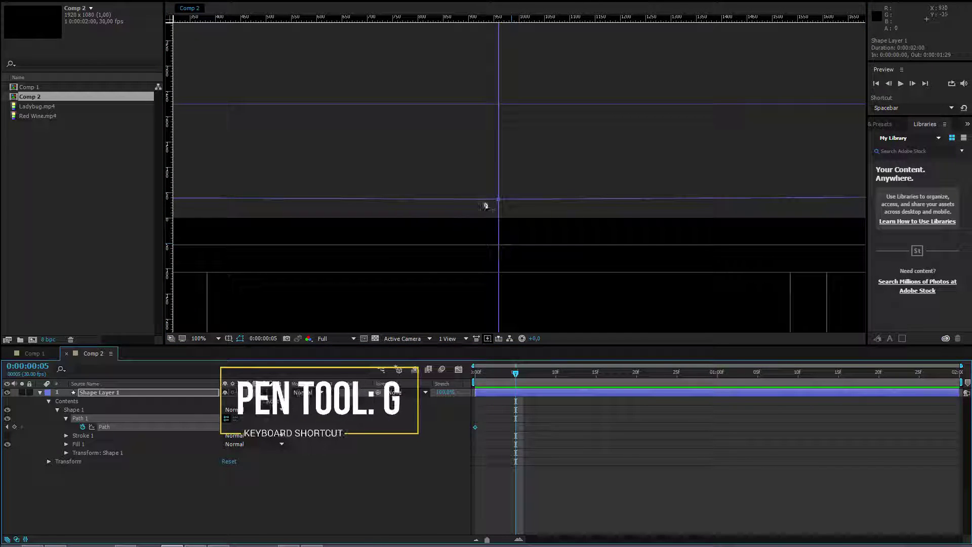
click(483, 199)
click(498, 199)
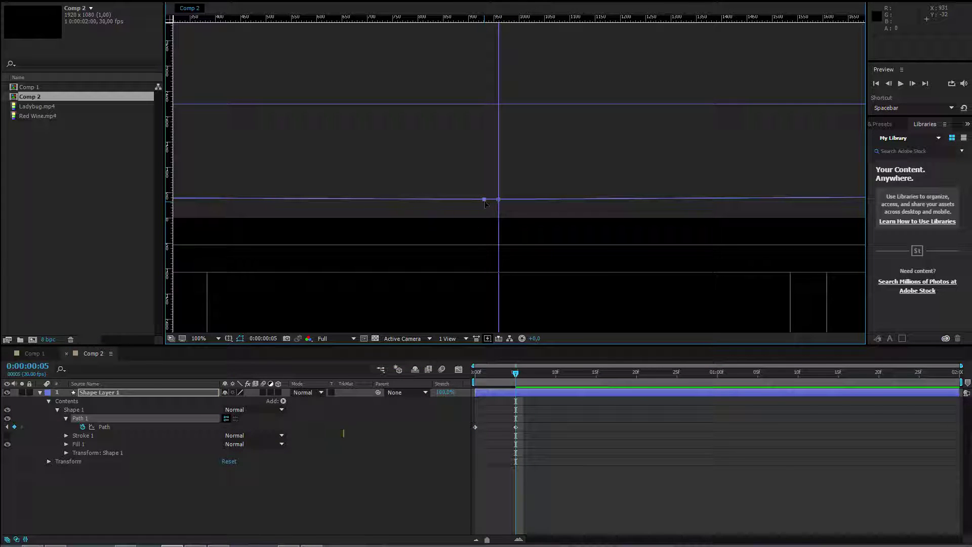
ctrl+click(483, 199)
key(Return)
click(498, 200)
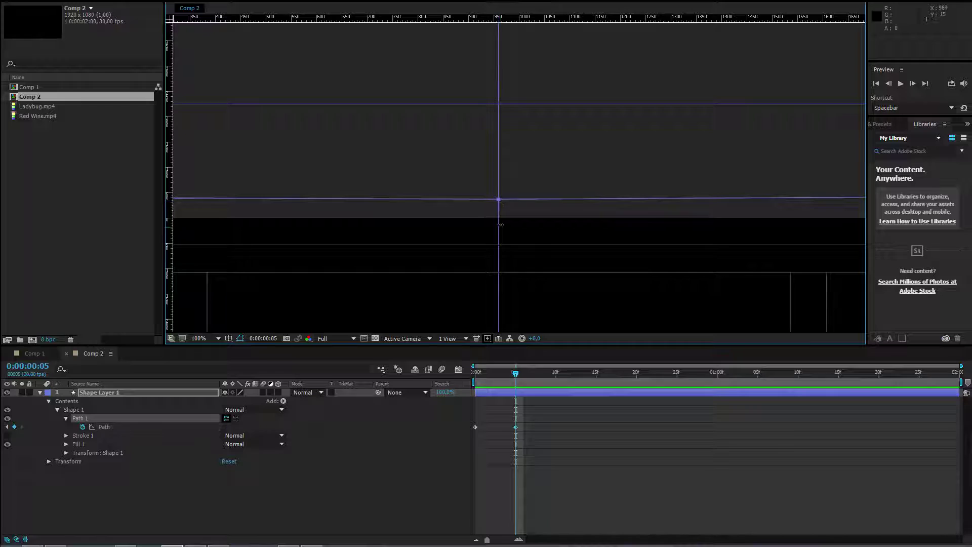
Step: Pull the lower middle vertex straight down along the guide to about three quarters of the frame's height, forming a downward triangle
drag(499, 200, 495, 303)
key(comma)
key(comma)
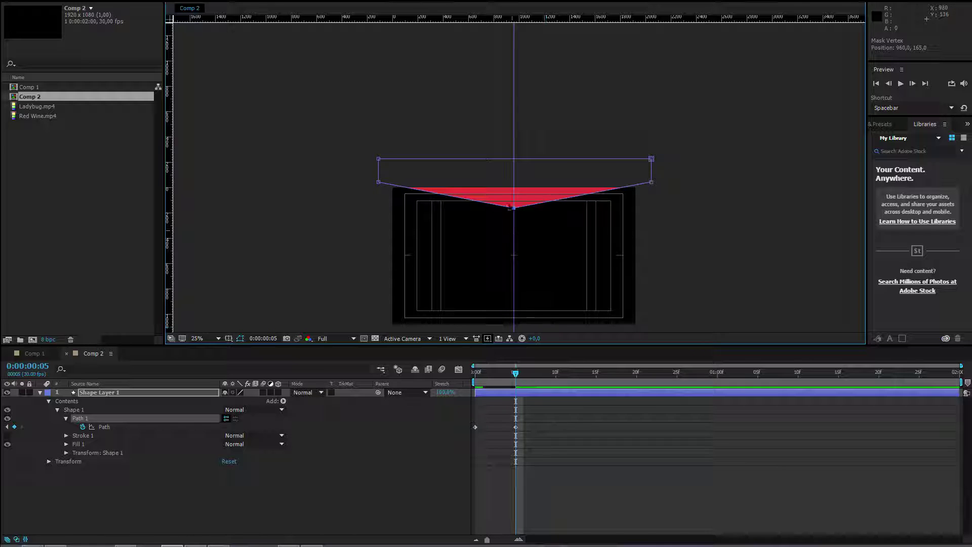
drag(516, 209, 517, 293)
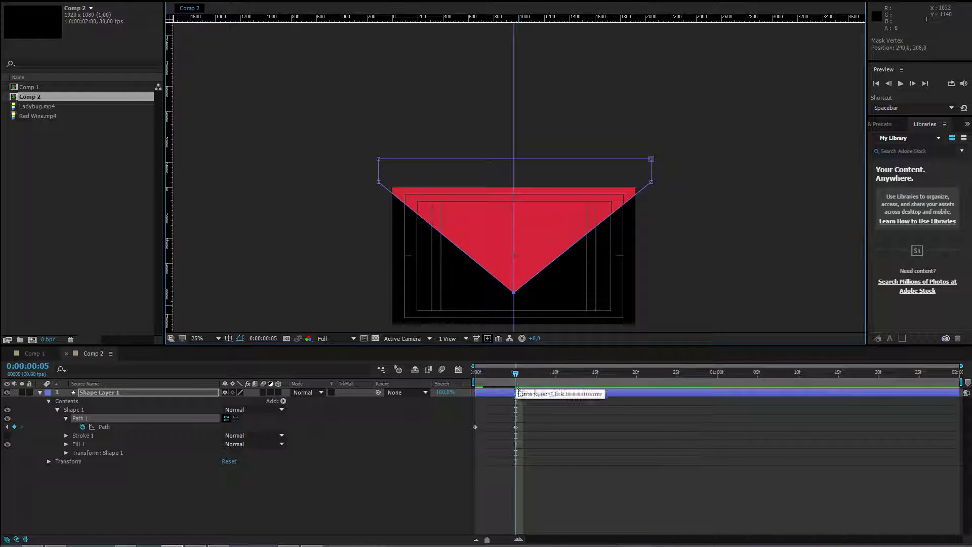
Step: At 0:00:00:10, pull the path's lower right and lower left vertices straight down to about the frame's bottom edge
key(Page_Down)
key(Page_Down)
key(Page_Down)
key(Page_Down)
key(Page_Down)
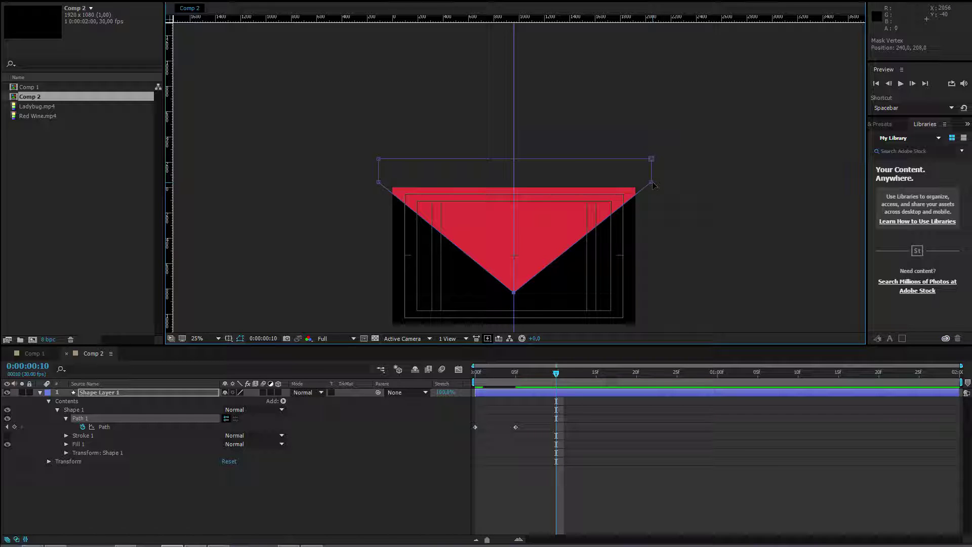
drag(653, 187, 658, 323)
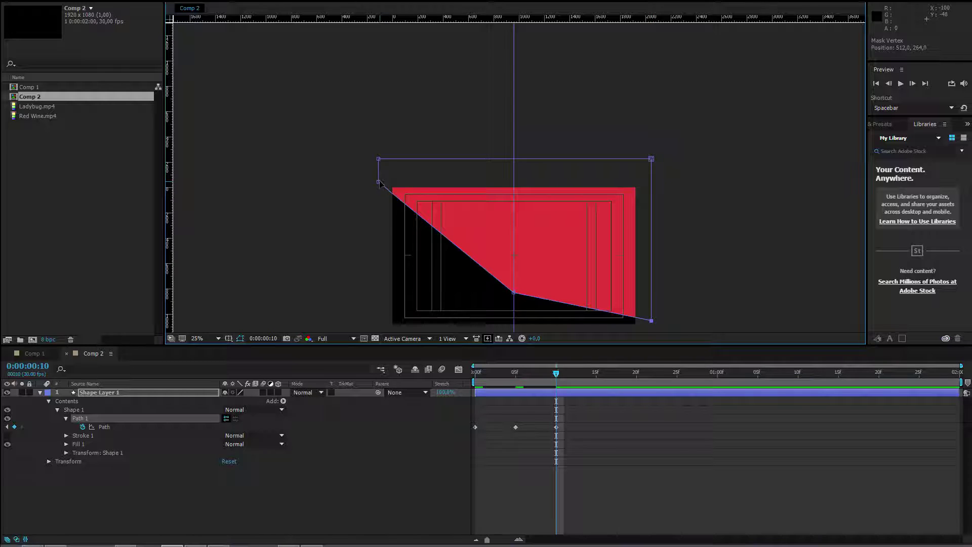
drag(381, 183, 391, 316)
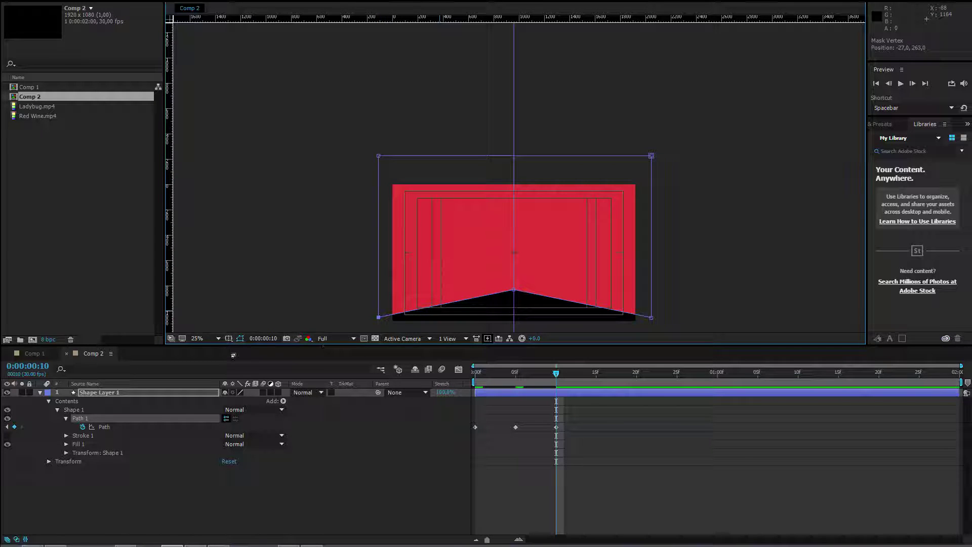
Step: Show the grid and, at 0:00:00:15, pull the path's lower middle vertex straight down to just below the frame
click(228, 338)
click(255, 377)
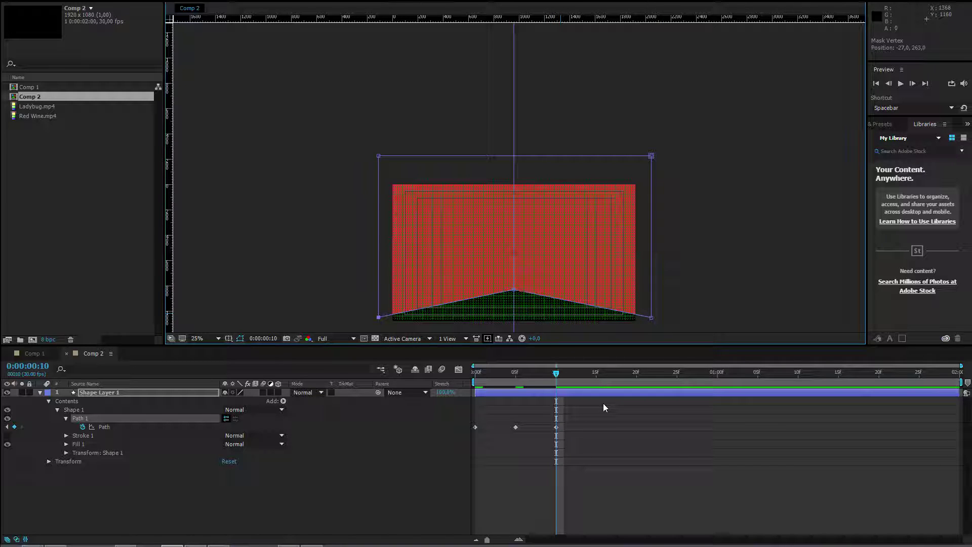
key(Page_Down)
key(Page_Down)
key(Page_Down)
key(Page_Down)
key(Page_Down)
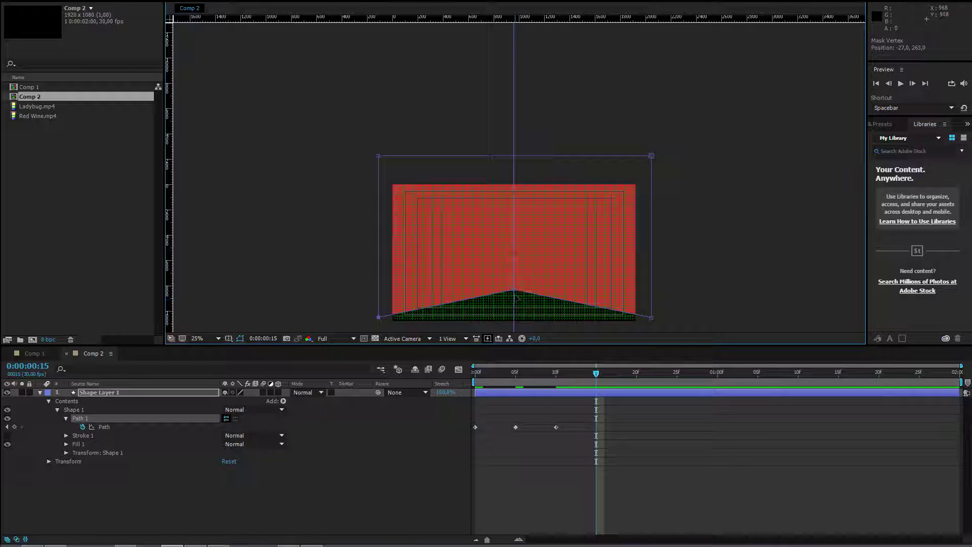
drag(513, 292, 512, 317)
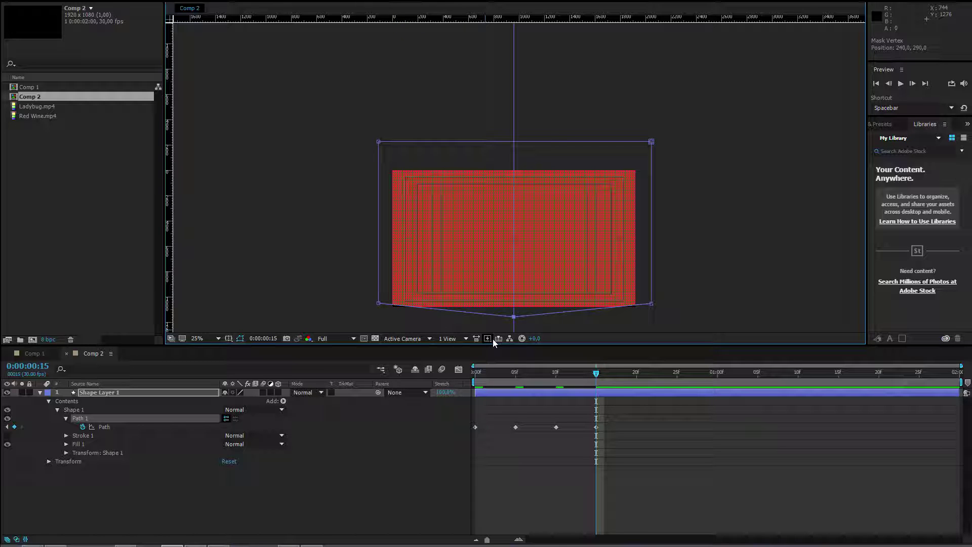
Step: At 0:00:00:18, lower the path's two bottom corner vertices to about the height of the lower middle vertex
key(Page_Down)
key(Page_Down)
key(Page_Down)
drag(378, 303, 379, 315)
drag(651, 304, 651, 312)
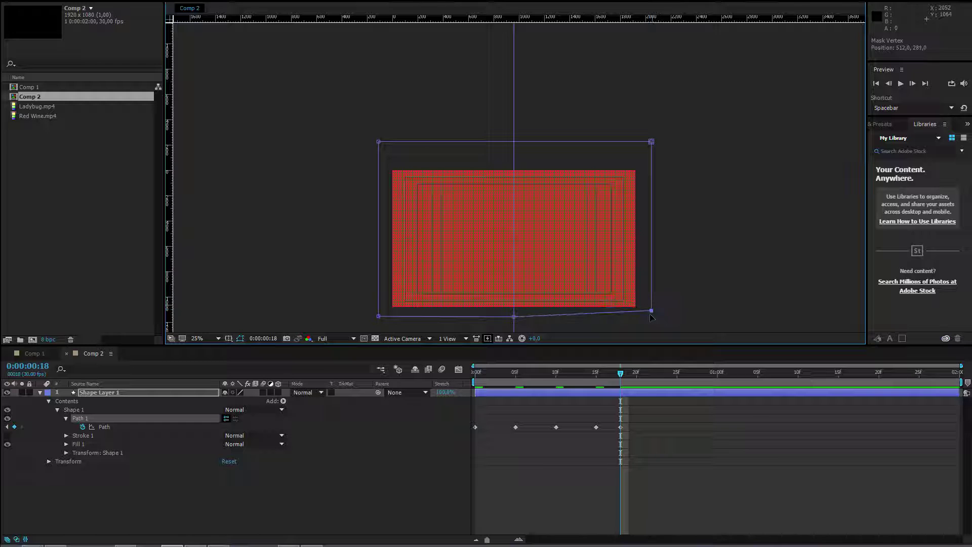
Step: Preview the animation from the start and scrub through it to 0:00:00:18 to check its timing
click(480, 378)
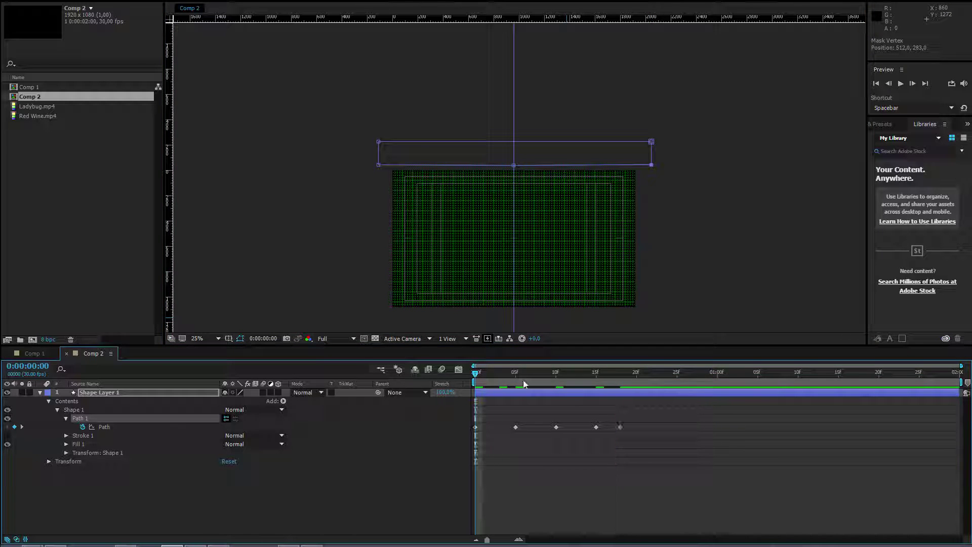
key(space)
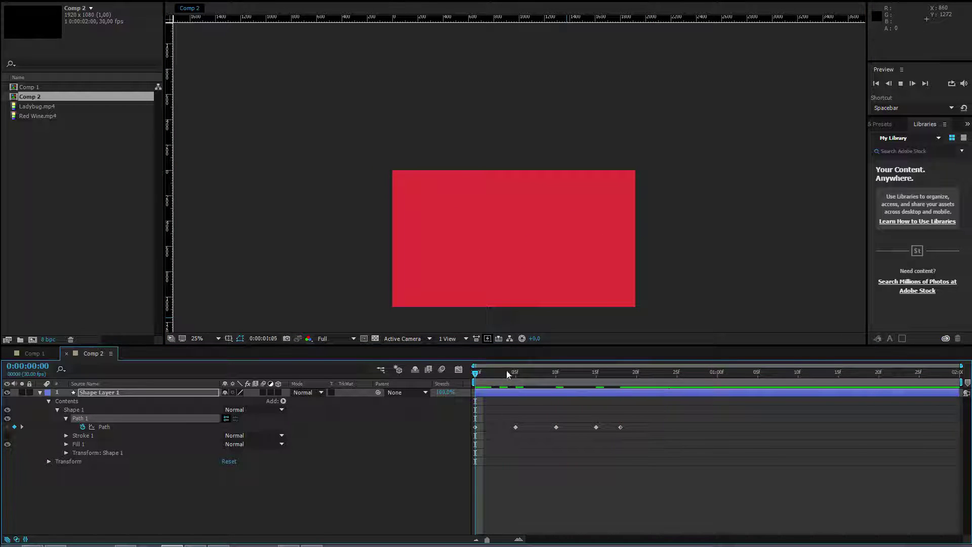
key(space)
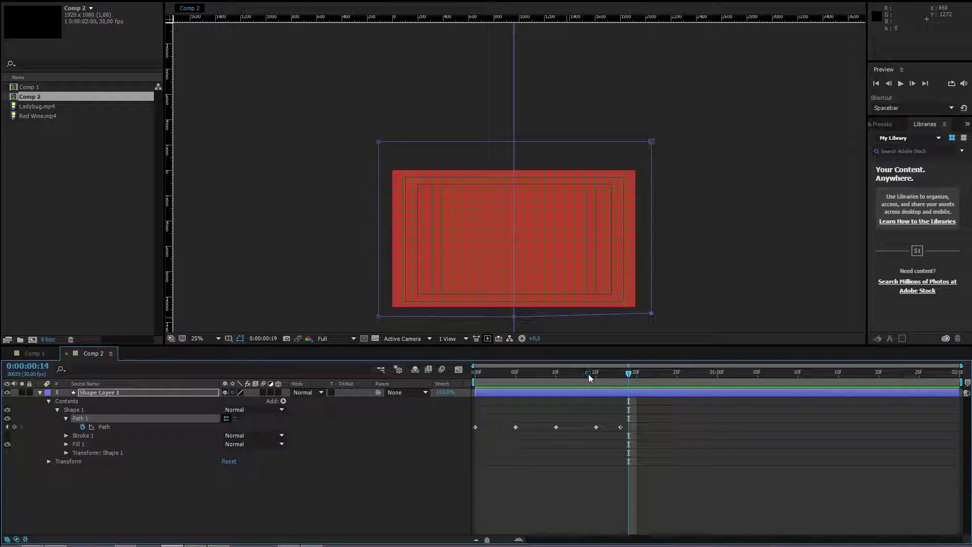
click(589, 375)
drag(594, 374, 620, 375)
Step: Stretch all the Path keyframes proportionally so the last one falls at 0:00:00:26, and apply Easy Ease to them
drag(660, 451, 447, 424)
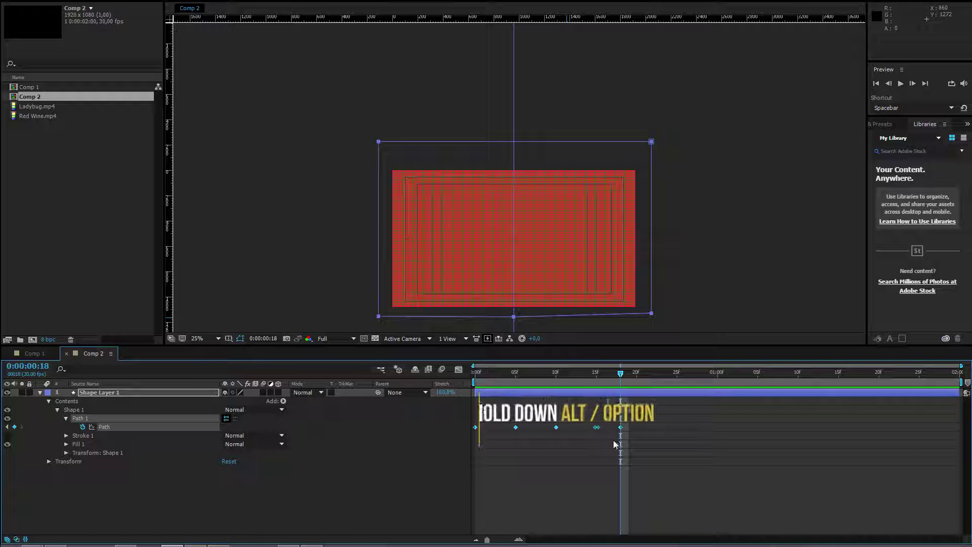
drag(622, 430, 691, 435)
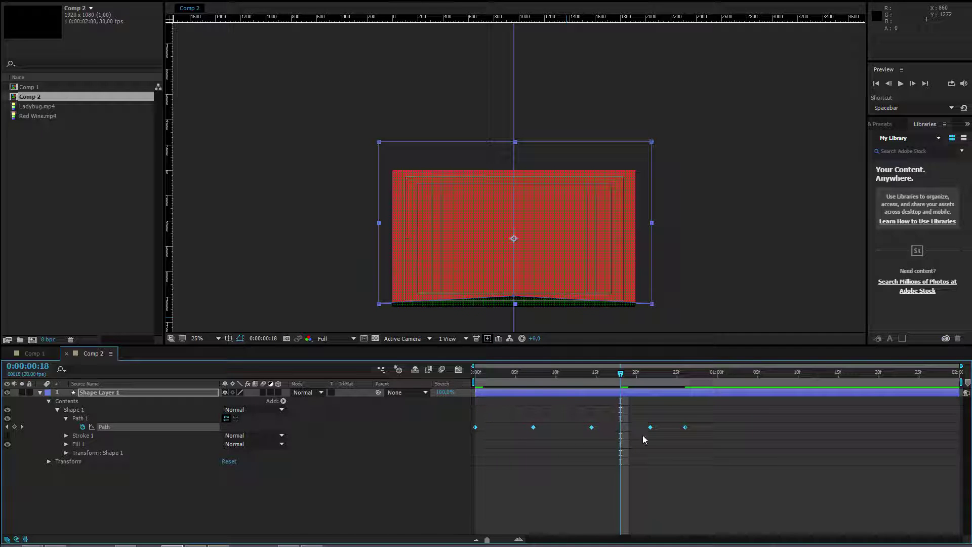
right_click(593, 428)
mouse_move(621, 424)
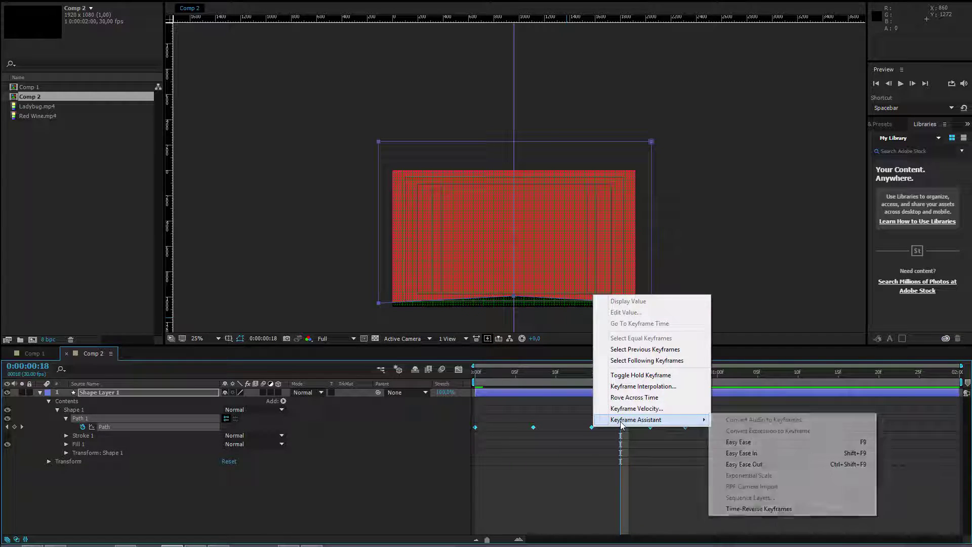
click(739, 442)
Step: Hide the grid and preview the eased animation from the start
key(Home)
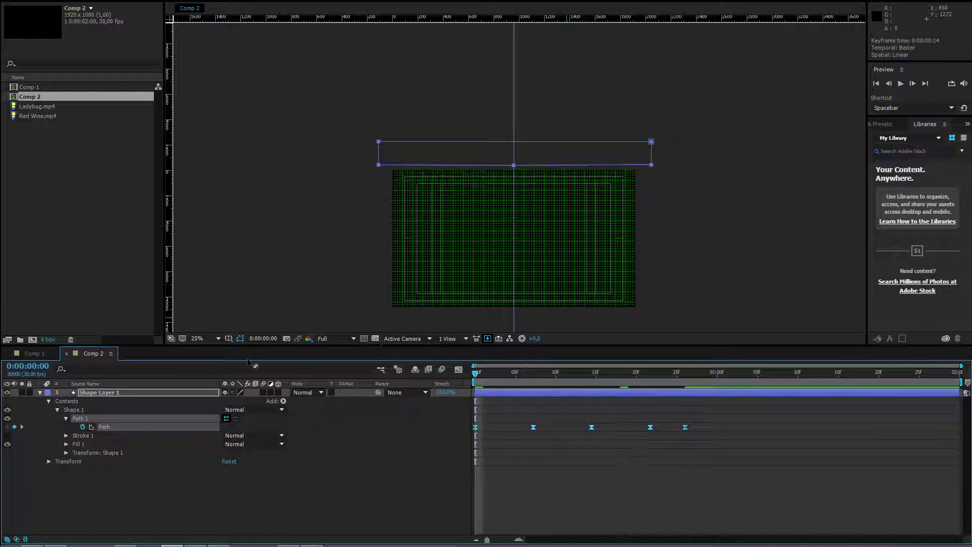
click(229, 338)
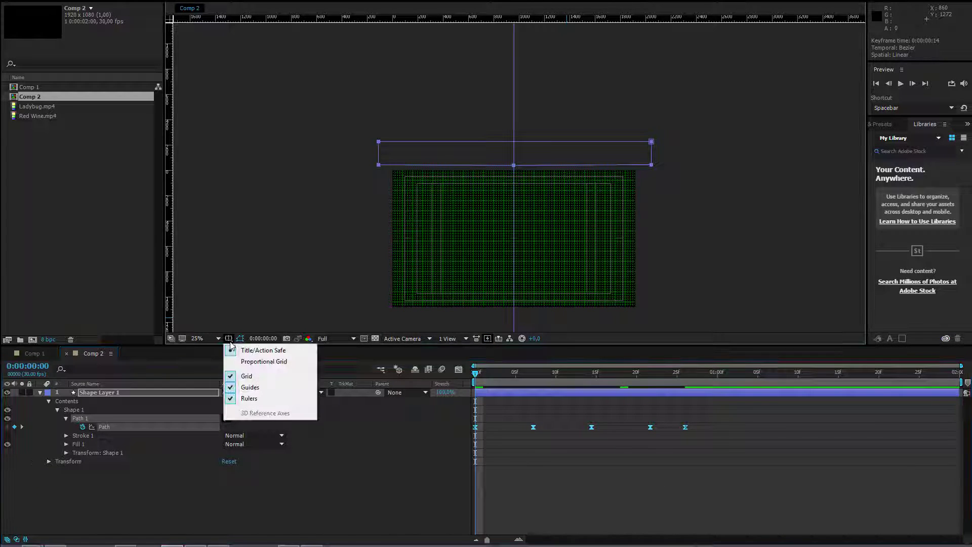
click(260, 377)
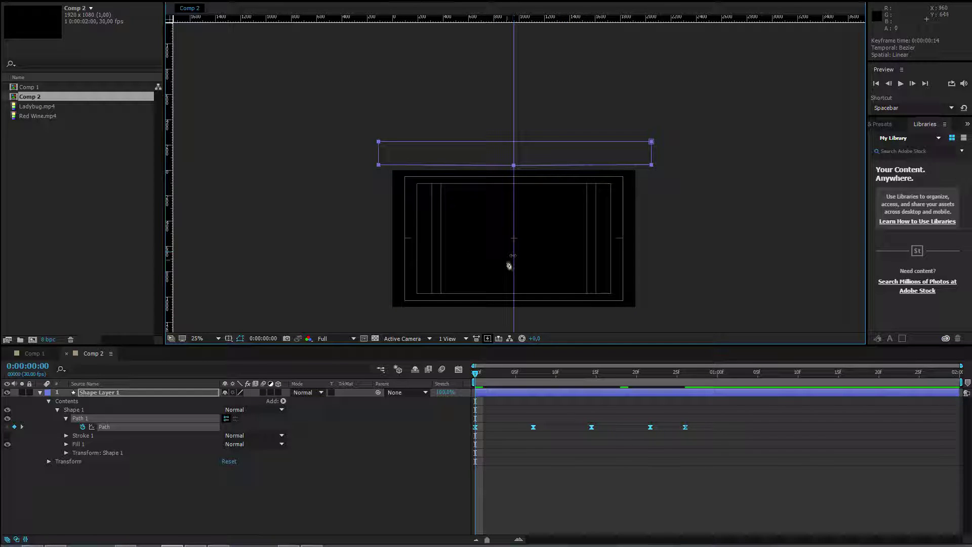
key(space)
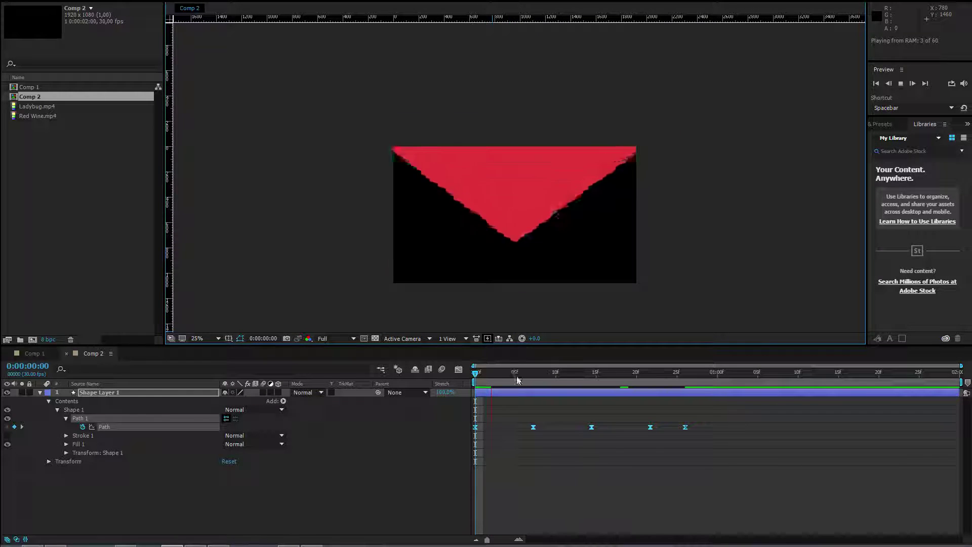
key(space)
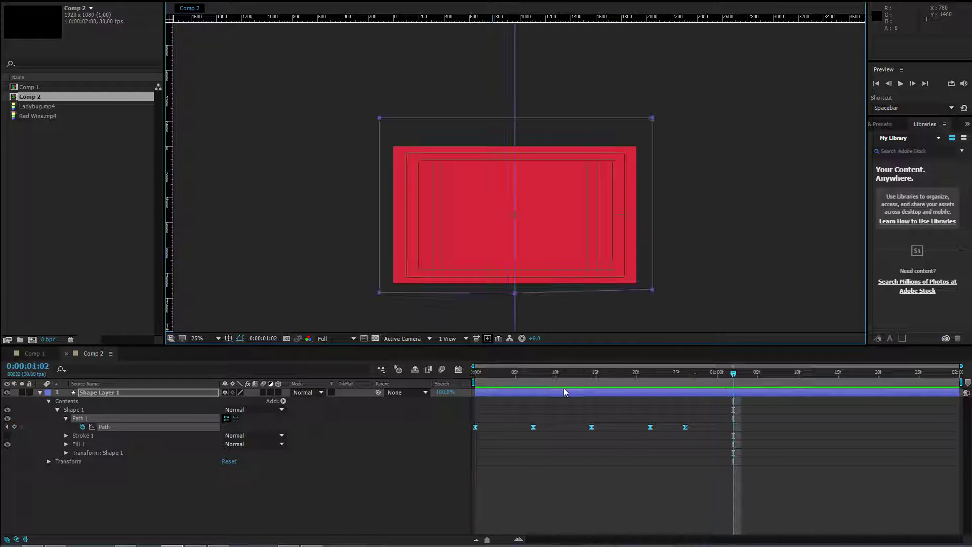
Step: At 0:00:01:01, add a vertex at the middle of the path's top edge and pull it straight down to near the frame's bottom
click(684, 376)
click(714, 377)
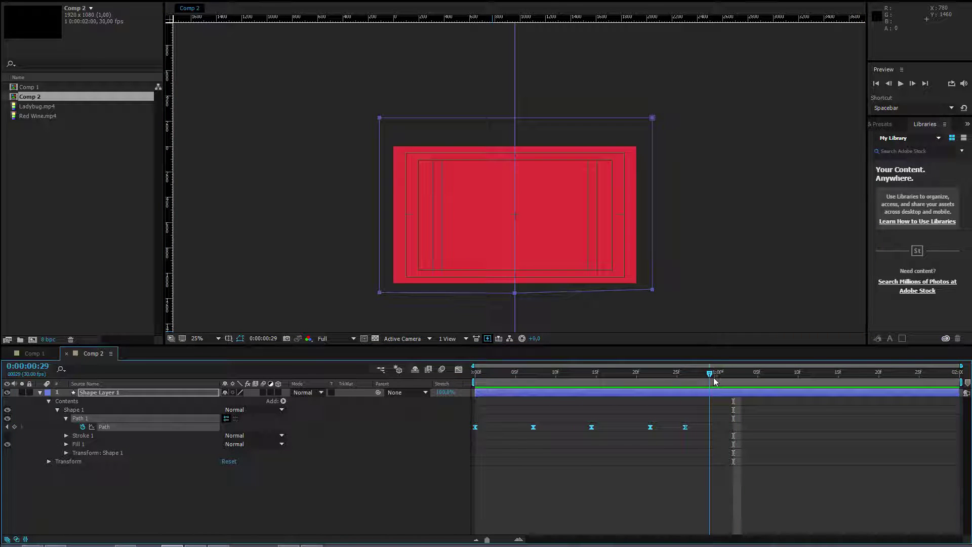
click(683, 377)
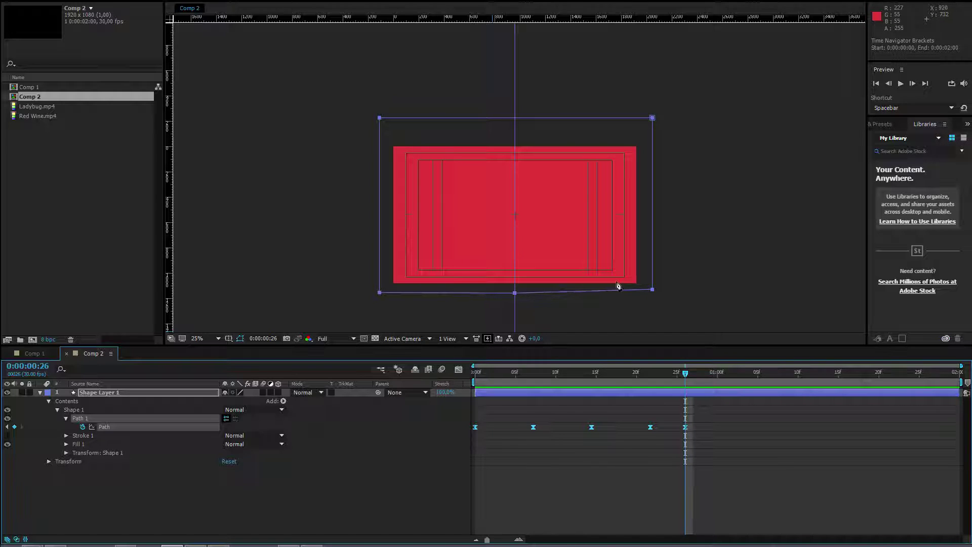
key(Page_Down)
key(Page_Down)
key(Page_Down)
key(Page_Down)
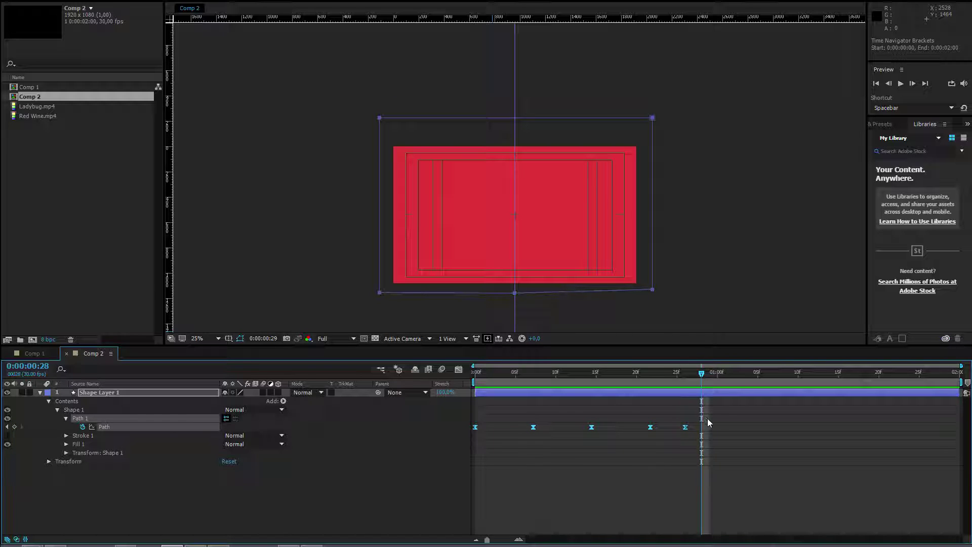
key(Page_Down)
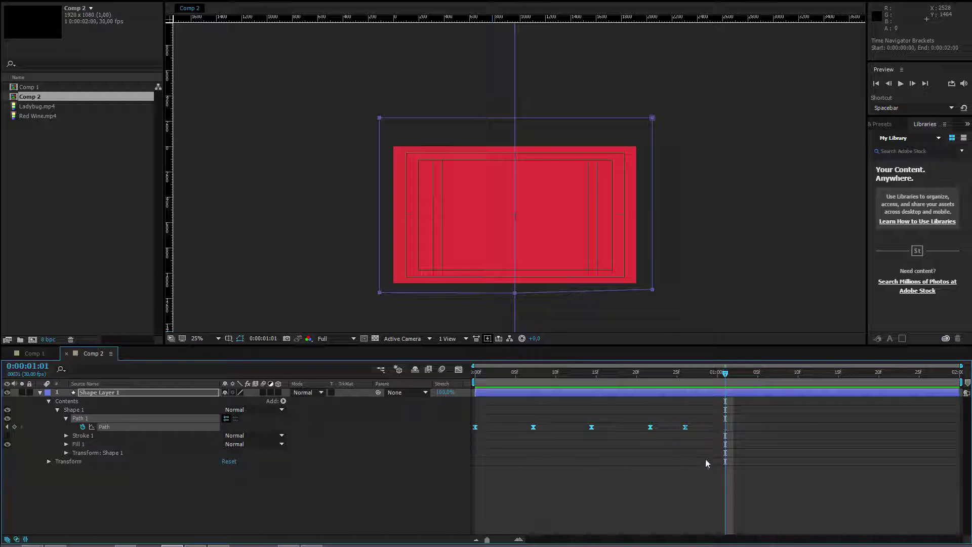
click(518, 118)
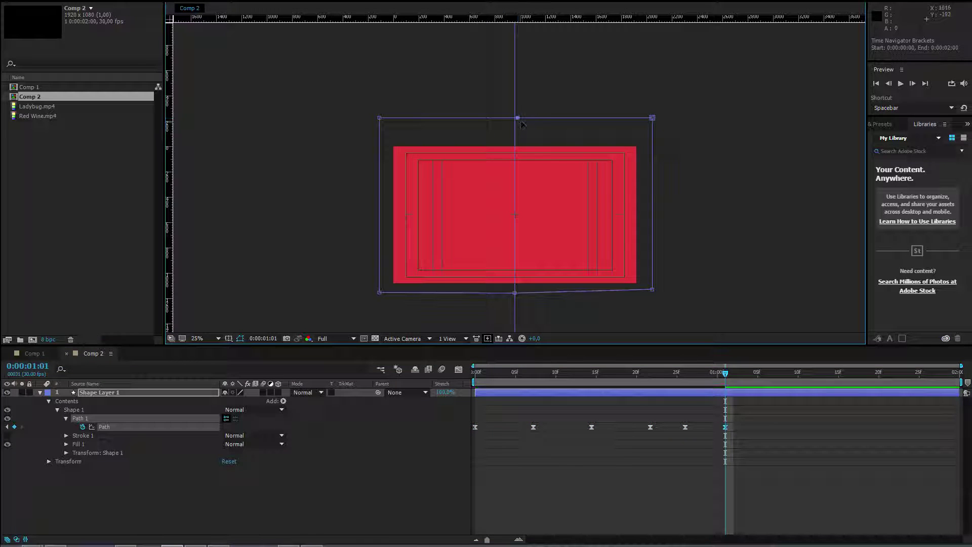
drag(517, 118, 516, 270)
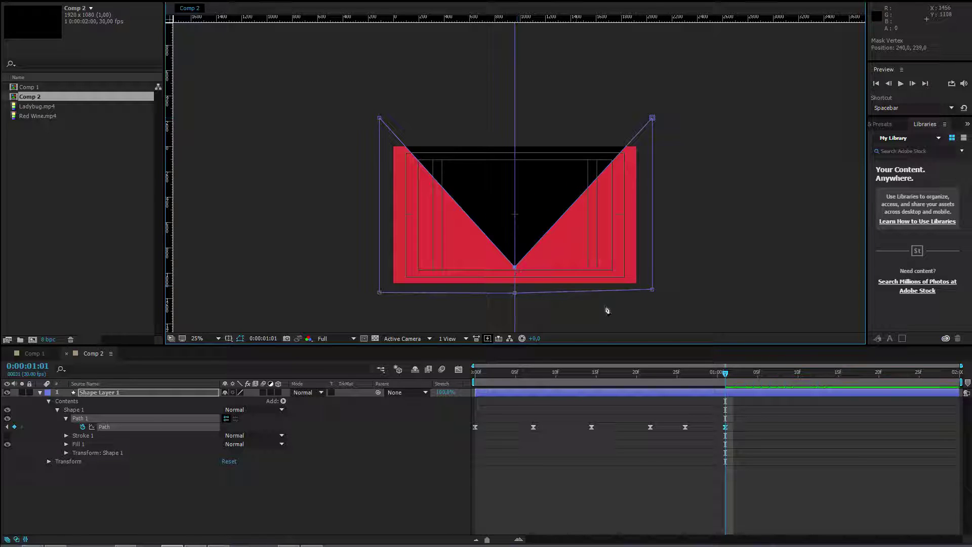
Step: At 0:00:01:06, pull the path's two upper corner vertices down beside the bottom corner vertices, just below the frame
key(Page_Down)
key(Page_Down)
key(Page_Down)
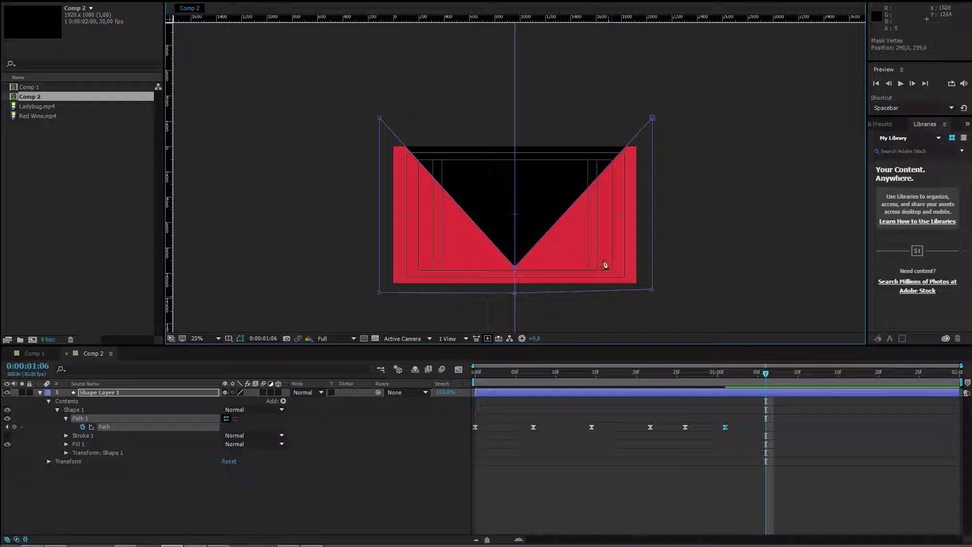
drag(652, 119, 651, 288)
drag(379, 118, 381, 294)
Step: At 0:00:01:09, pull the path's upper middle vertex down onto the lower middle vertex, below the frame
key(Page_Down)
key(Page_Down)
key(Page_Down)
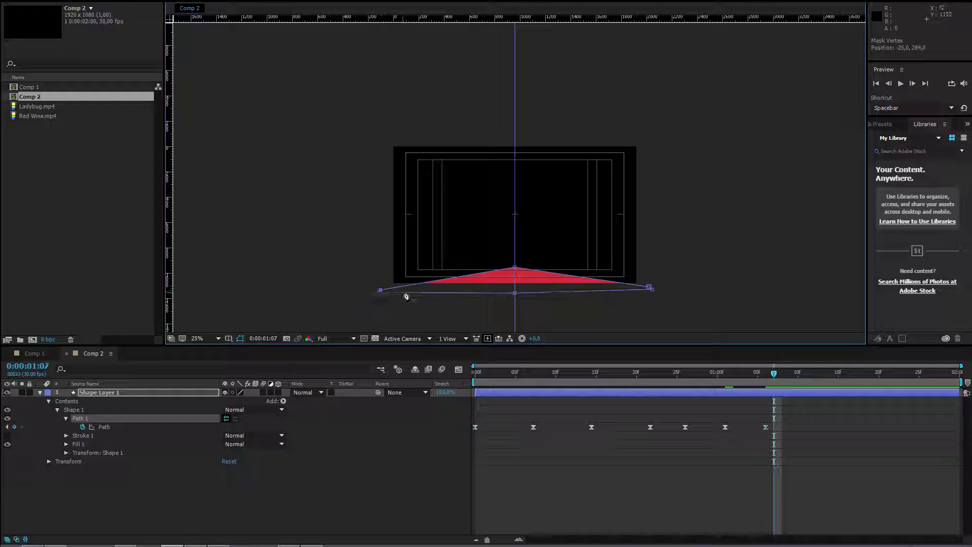
drag(514, 268, 514, 293)
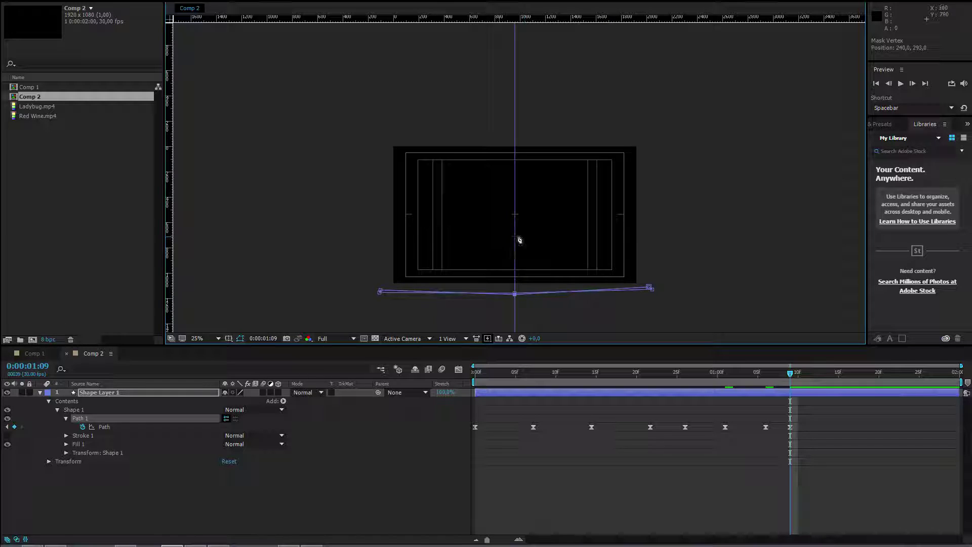
Step: Preview the complete wipe from the start and return the current time to 0:00:00:00
key(space)
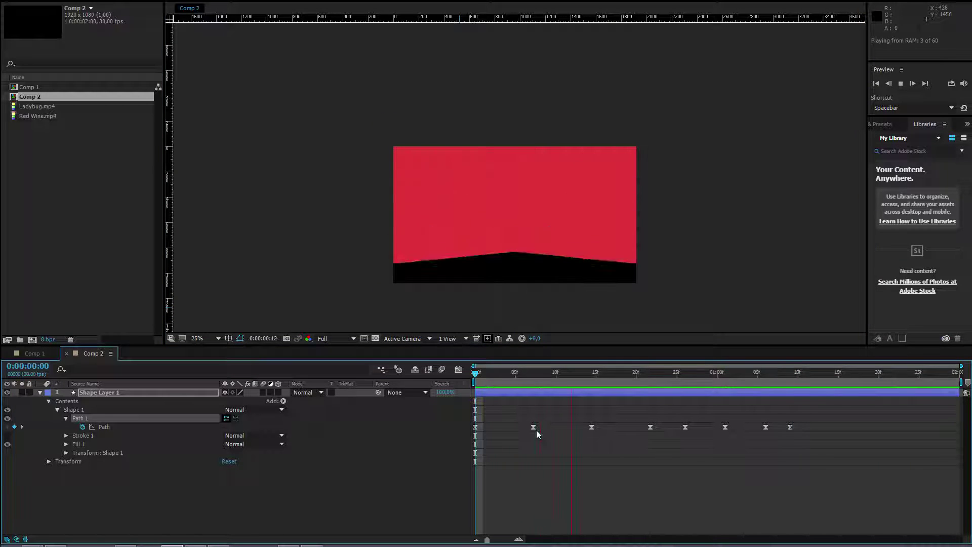
key(space)
drag(533, 372, 474, 372)
Step: Collapse the properties of Shape Layer 1 and duplicate the layer
click(228, 481)
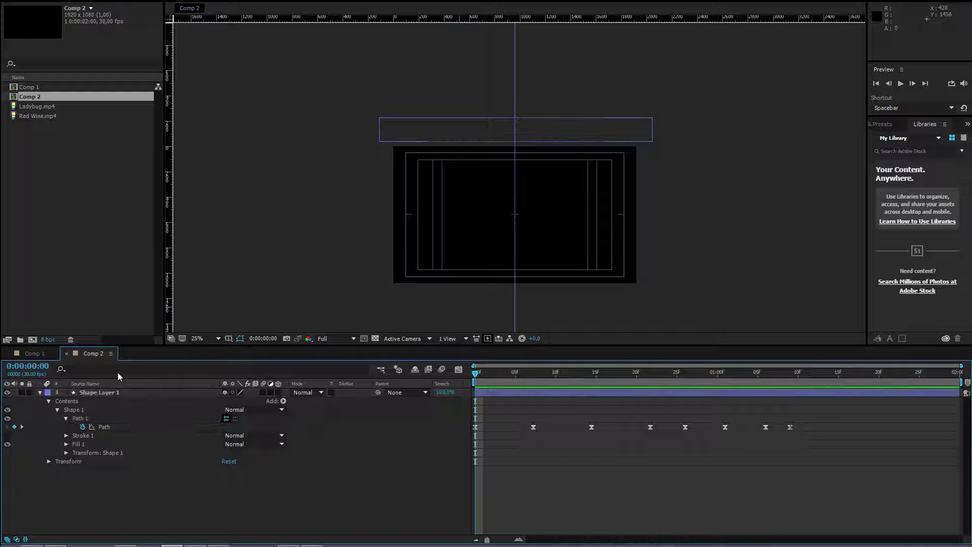
click(40, 393)
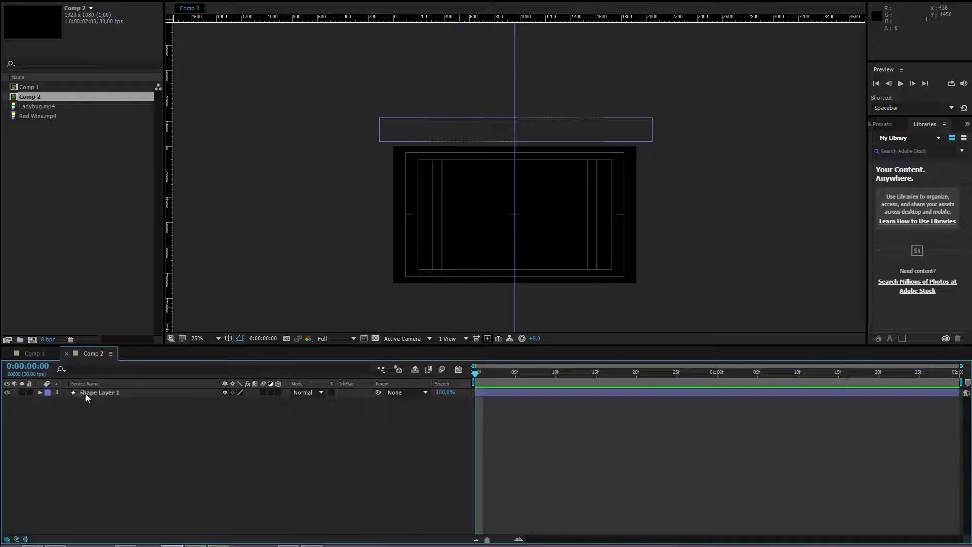
click(85, 396)
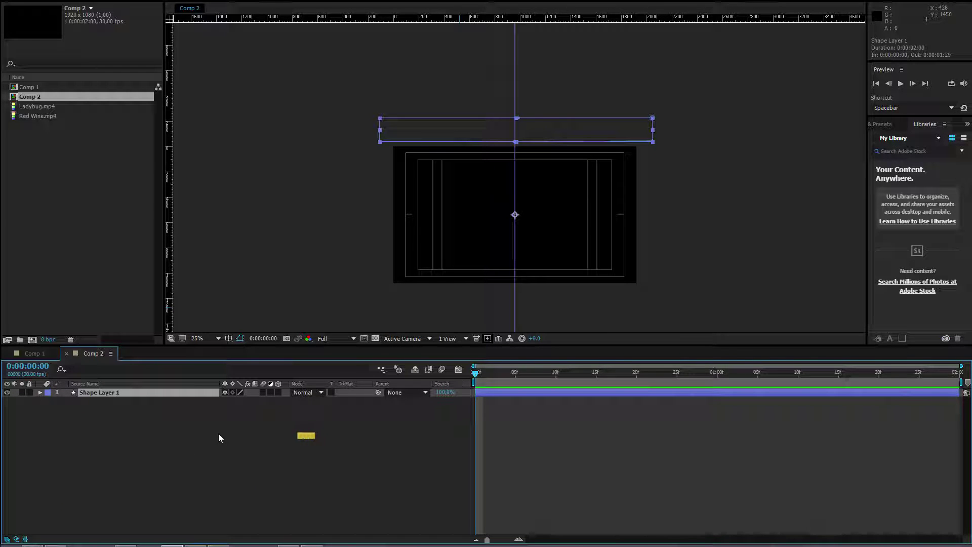
key(ctrl+d)
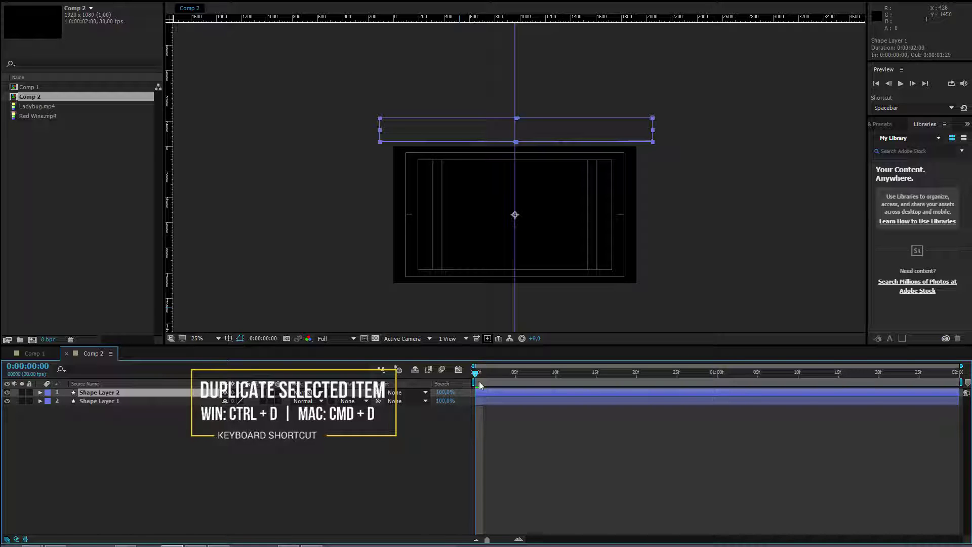
Step: Move the current time to 0:00:00:03 and nudge the duplicated shape layer later, one frame at a time
drag(478, 381, 500, 381)
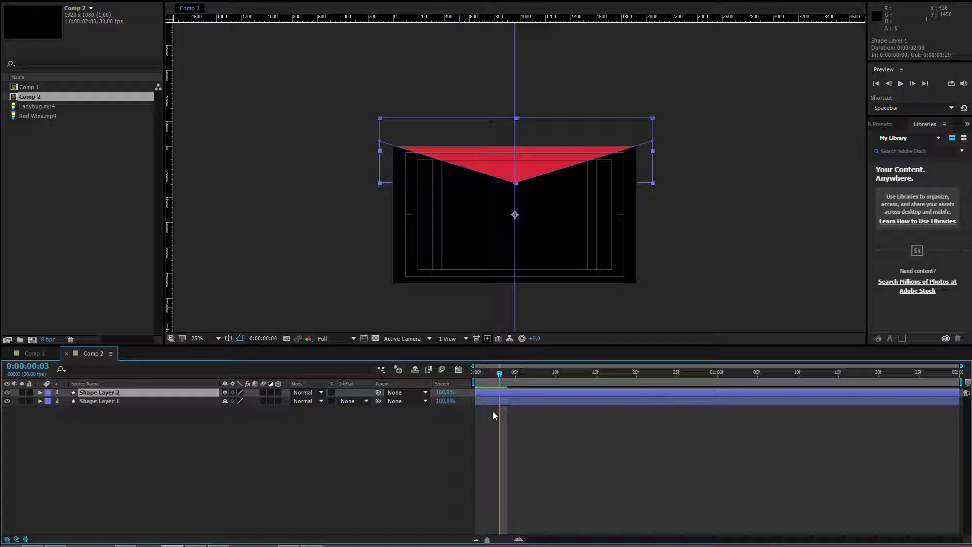
key(space)
key(alt+Page_Down)
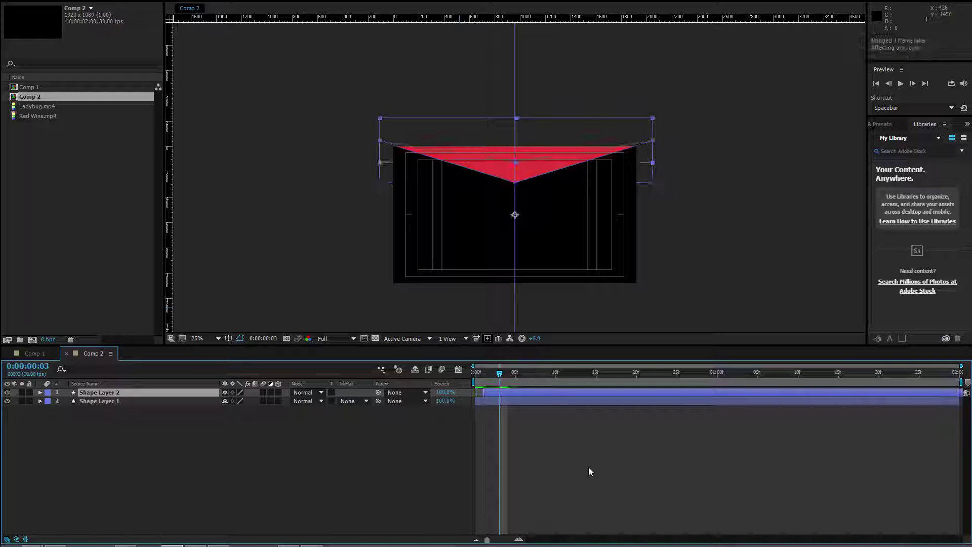
key(alt+Page_Down)
key(alt+Page_Down)
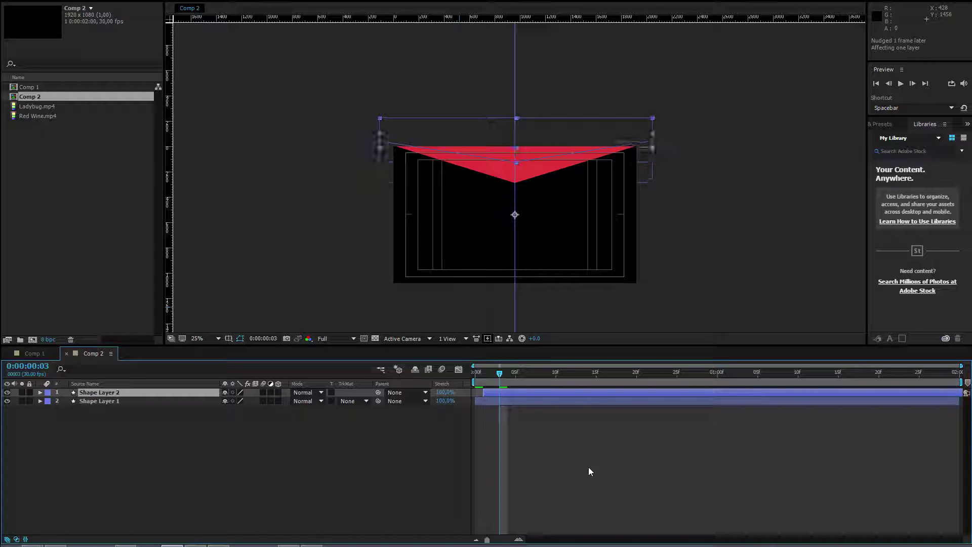
Step: Move the current time to 0:00:00:05 and change the fill of Shape Layer 2 to a darker red
click(517, 377)
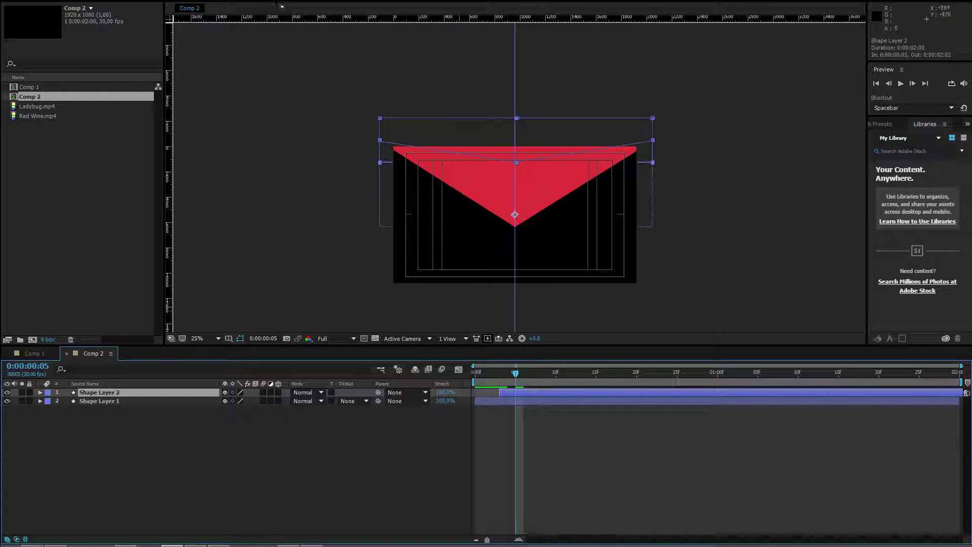
click(283, 1)
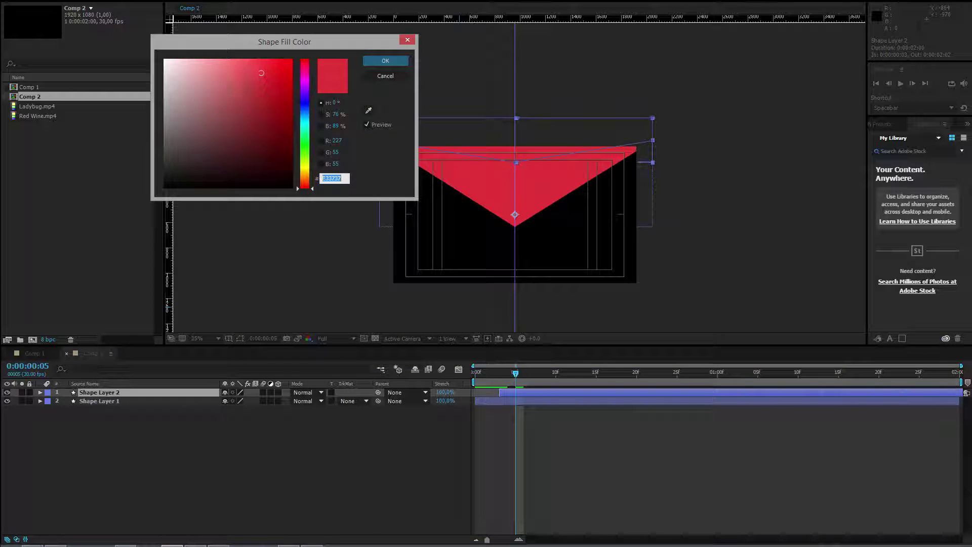
click(259, 112)
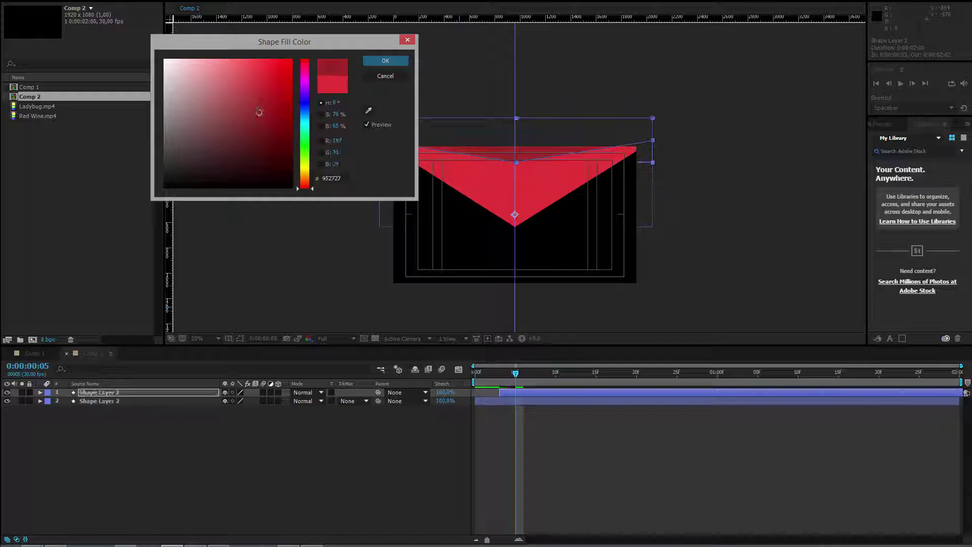
click(338, 130)
scroll(338, 130, down, 10)
scroll(338, 130, up, 10)
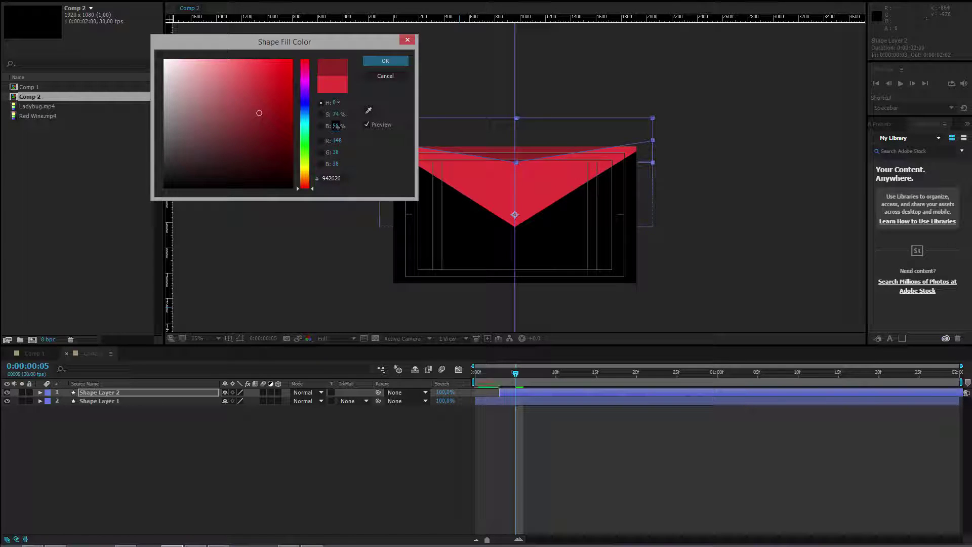
scroll(338, 130, down, 15)
click(385, 62)
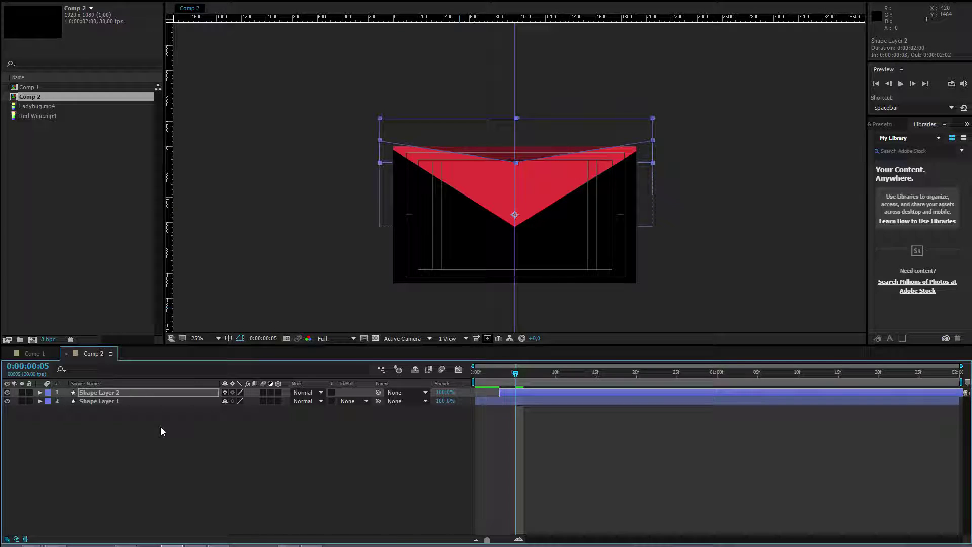
Step: Duplicate Shape Layer 2 and nudge the copy five frames later, starting at 0:00:00:08
click(117, 393)
key(ctrl+d)
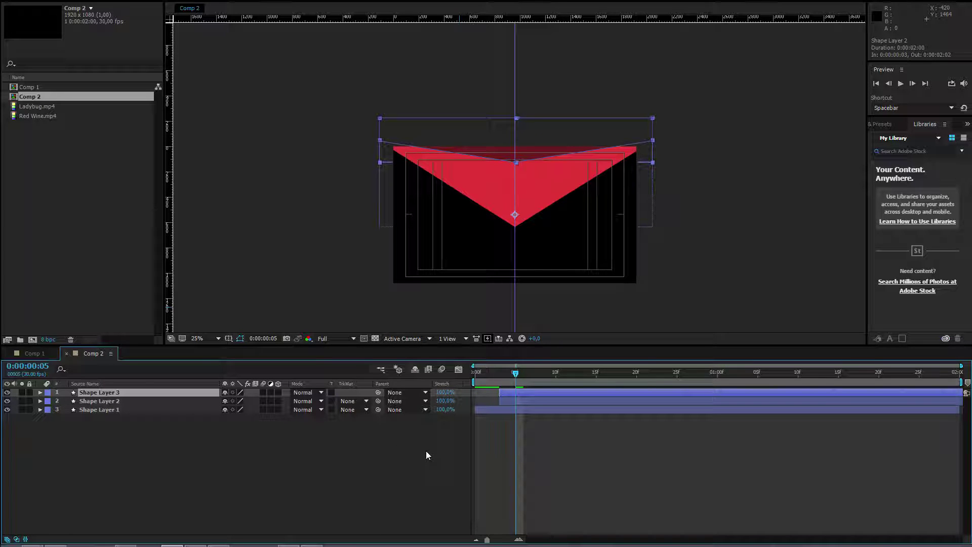
key(alt+Page_Down)
key(alt+Page_Down)
key(alt+Page_Down)
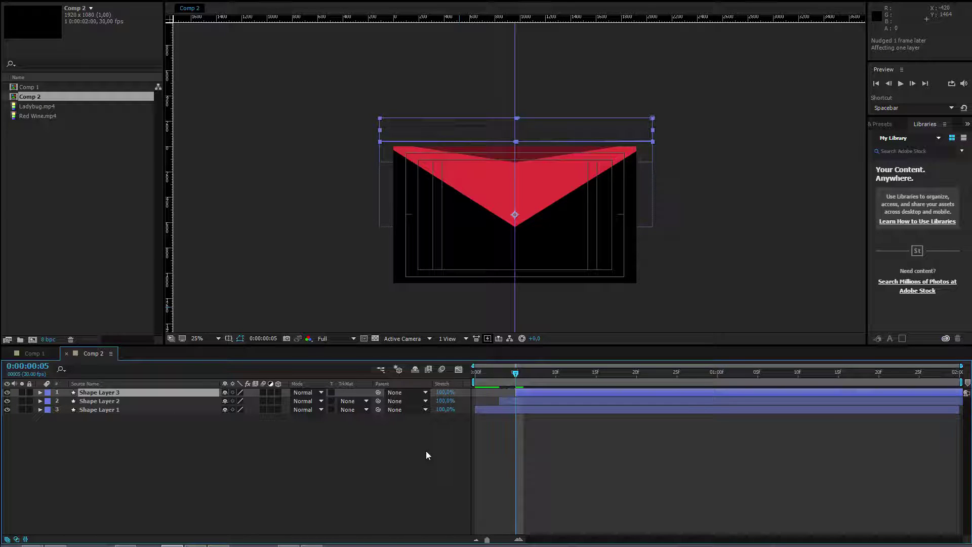
Step: Move the current time to 0:00:00:10 and lower the brightness of Shape Layer 3's fill to a very dark red
click(557, 373)
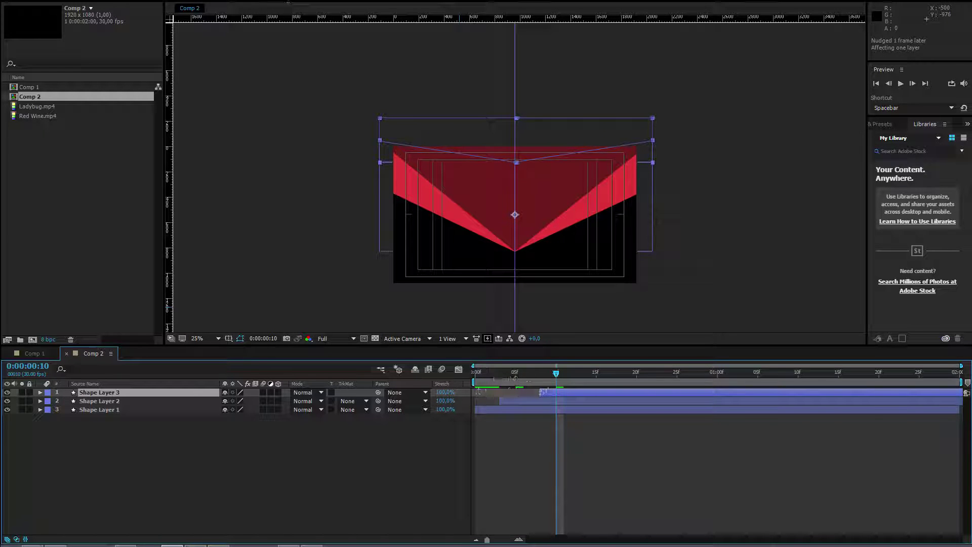
click(287, 1)
drag(337, 126, 332, 127)
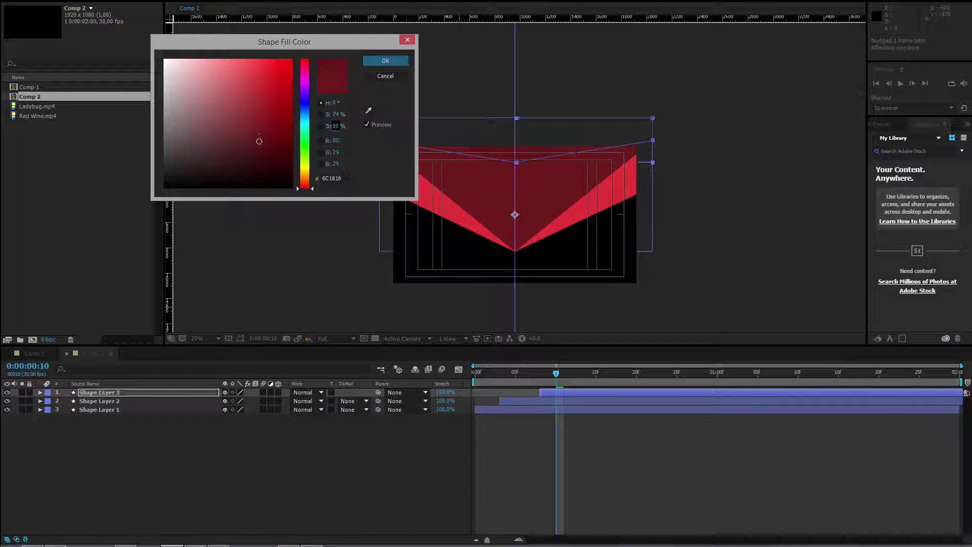
click(385, 60)
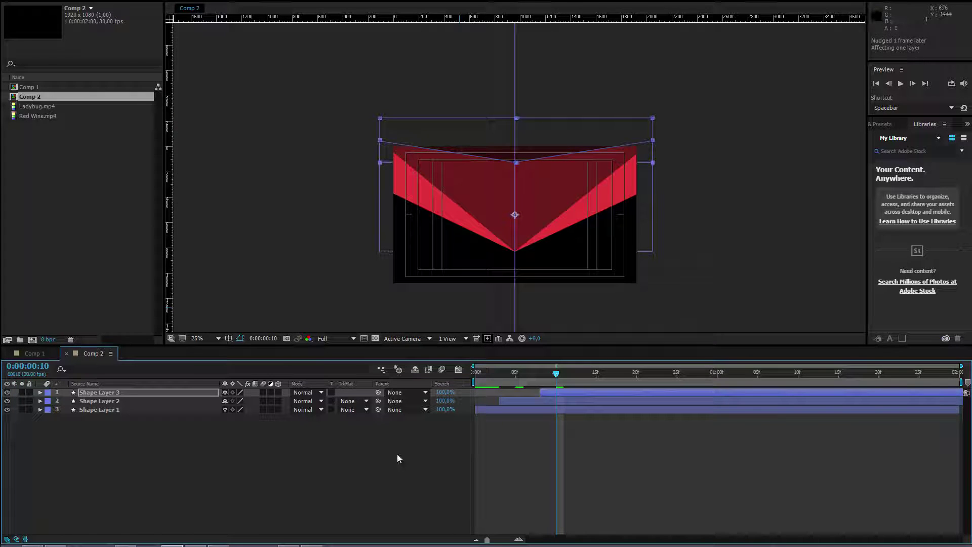
Step: Preview the three-layer wipe from the start, and examine the clip overlap around 0:00:07:02 in Comp 1
click(397, 458)
key(Home)
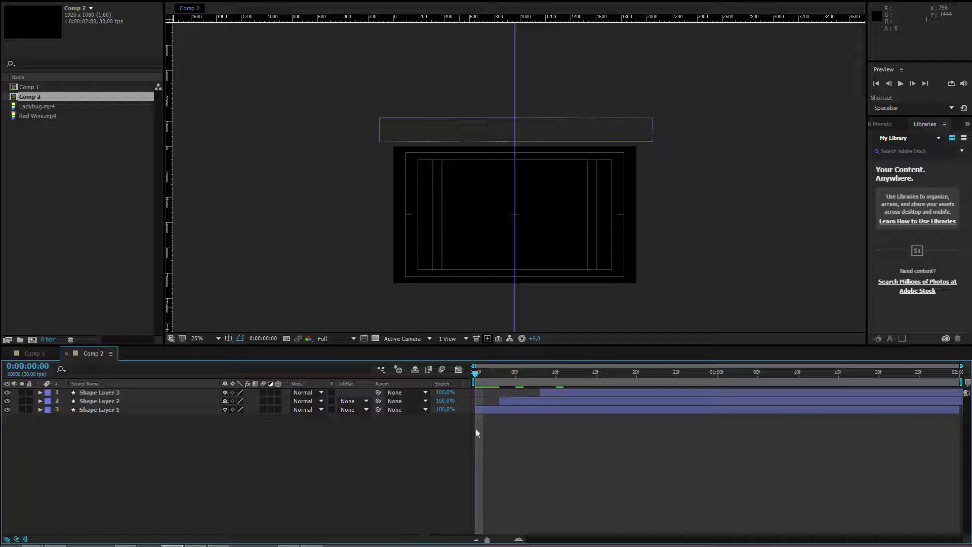
key(space)
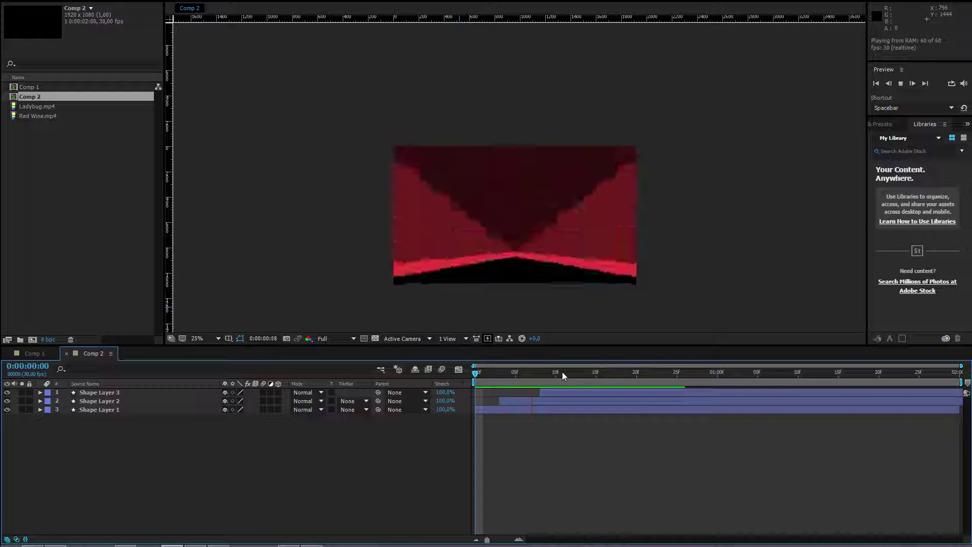
drag(561, 371, 501, 374)
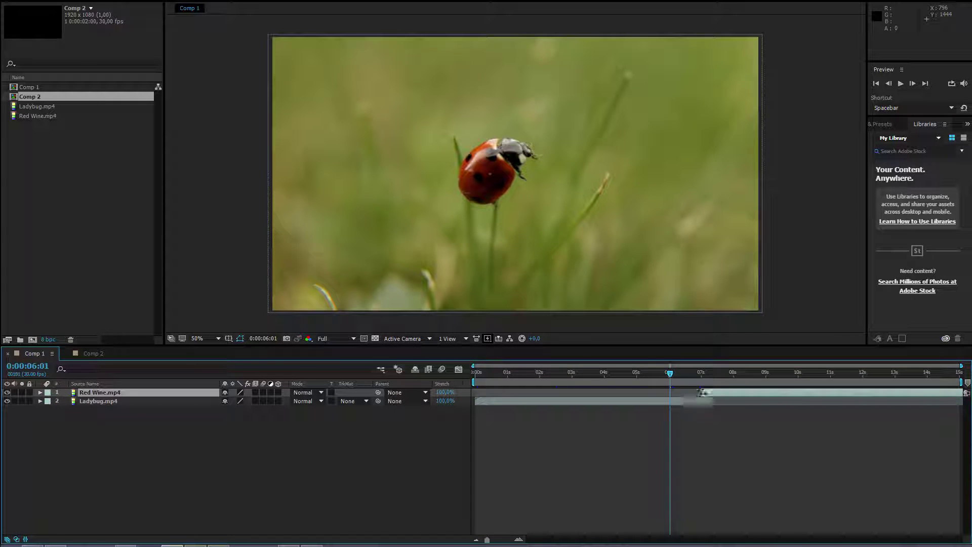
drag(681, 374, 708, 379)
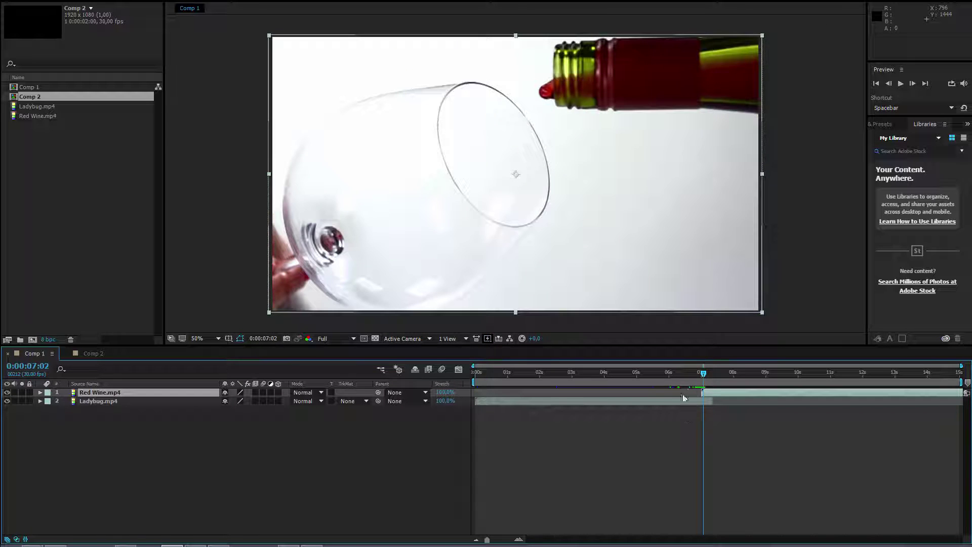
click(687, 378)
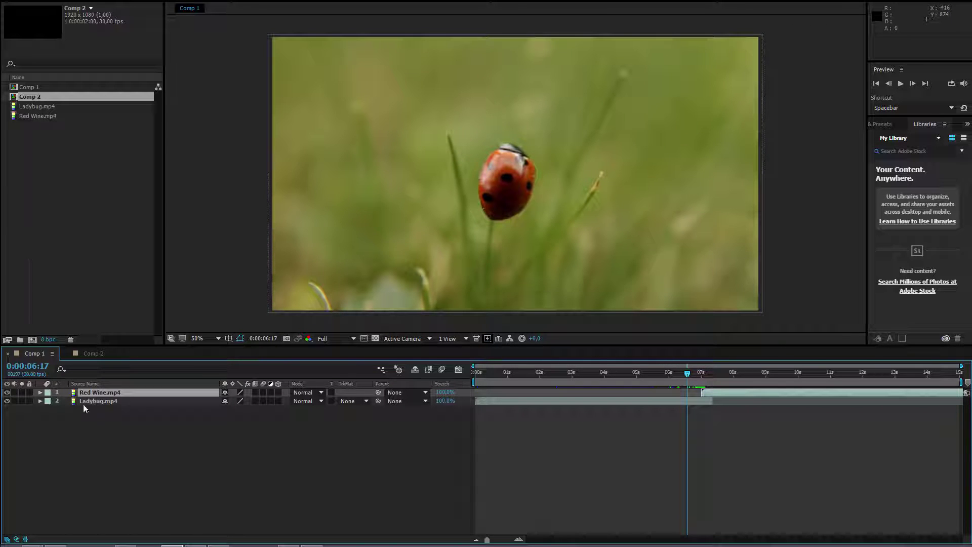
Step: Rename the Comp 2 composition to Transition RED in its composition settings
click(93, 353)
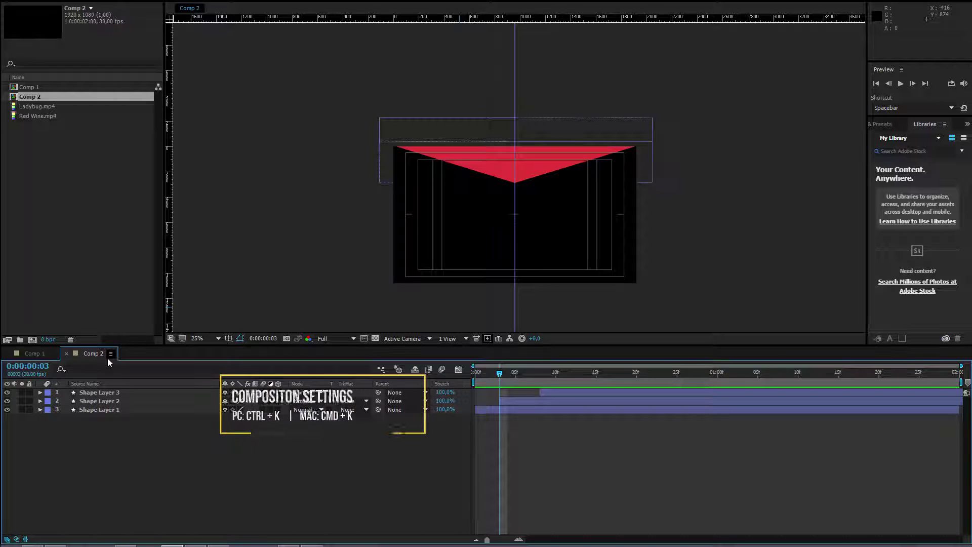
key(ctrl+k)
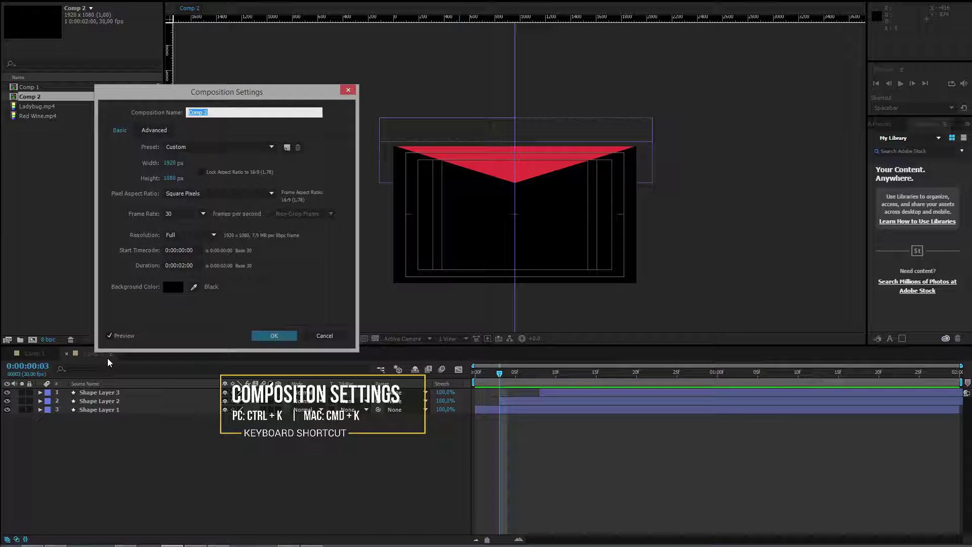
text(Transition RED)
key(Return)
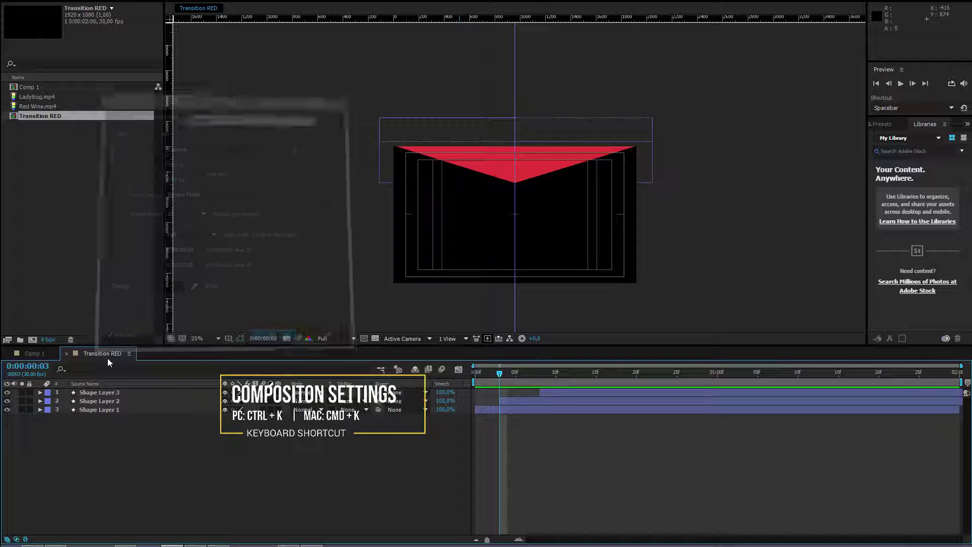
Step: Add Transition RED to Comp 1 above Red Wine.mp4, starting at 0:00:06:09 so it spans the cut
click(35, 354)
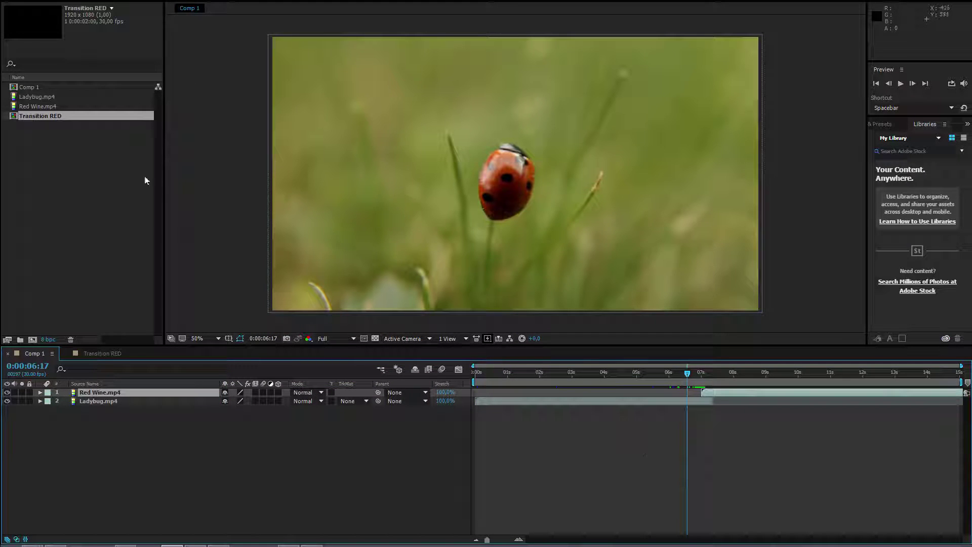
drag(44, 122, 132, 391)
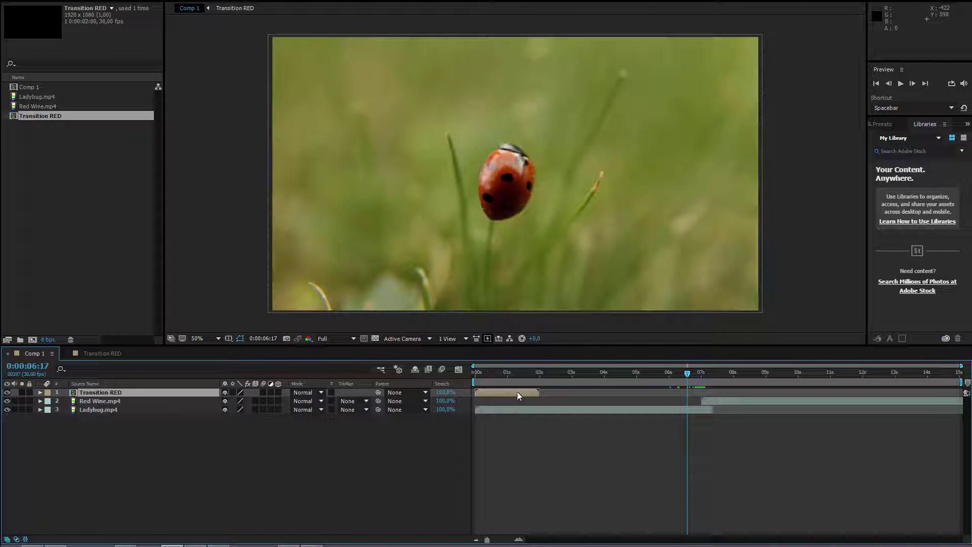
drag(519, 393, 720, 392)
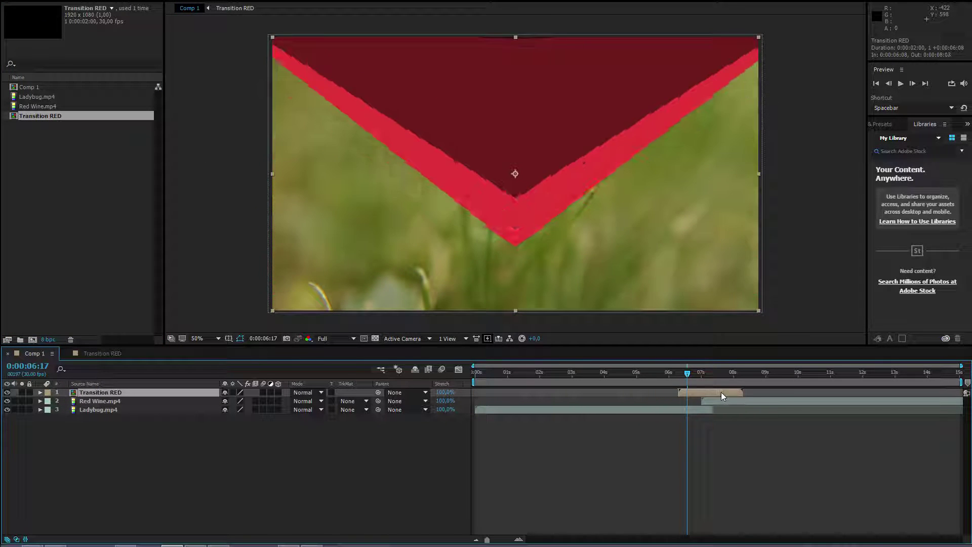
Step: Preview Comp 1 from 0:00:05:24 and scrub through the Transition RED layer to examine how it covers the cut
click(662, 373)
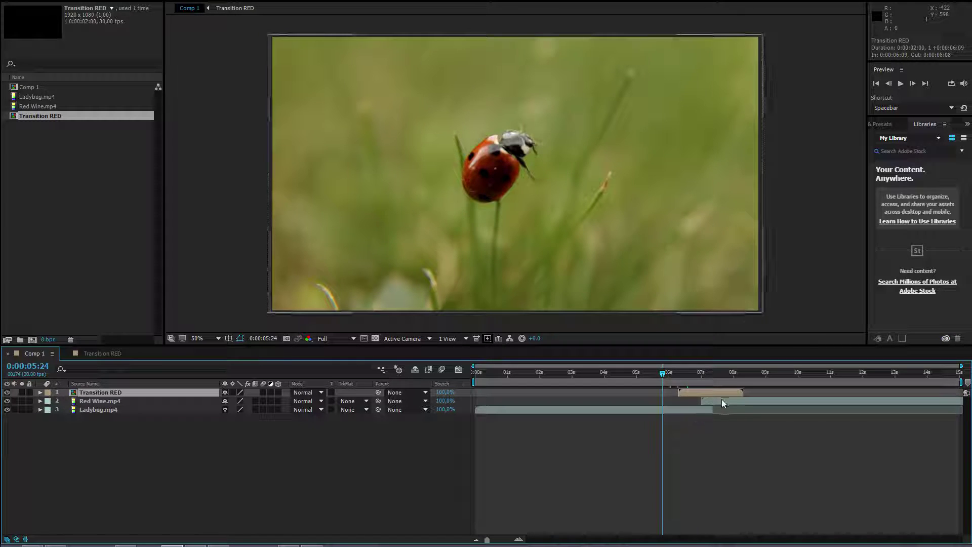
drag(701, 392, 701, 393)
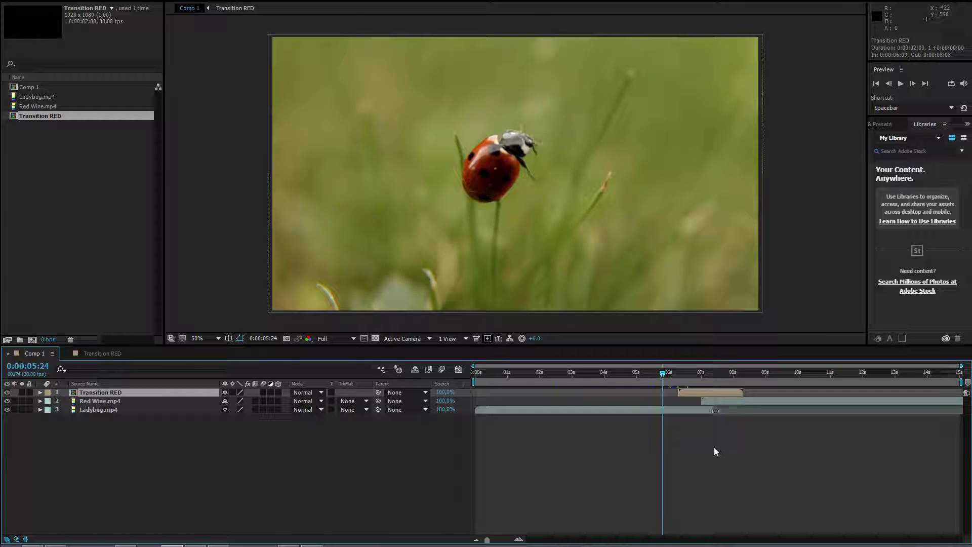
key(space)
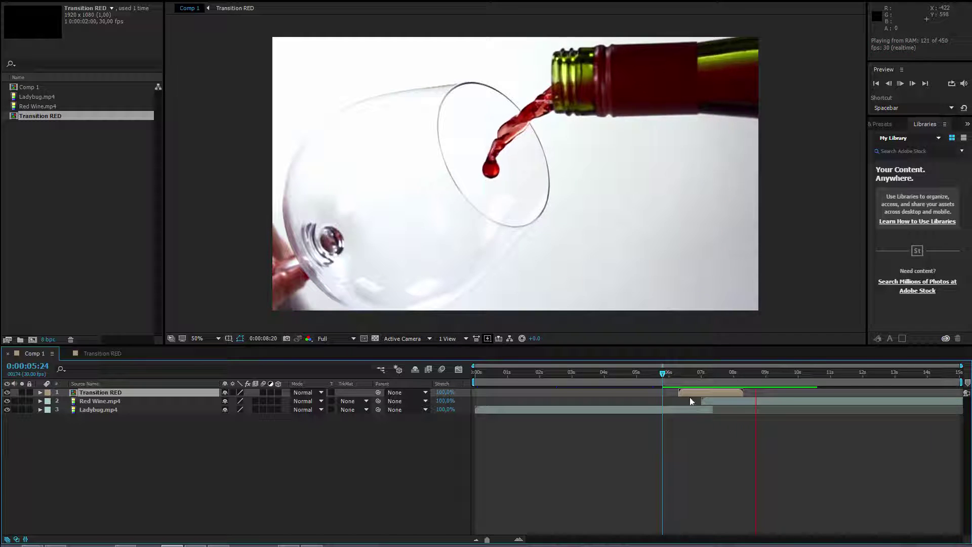
click(681, 377)
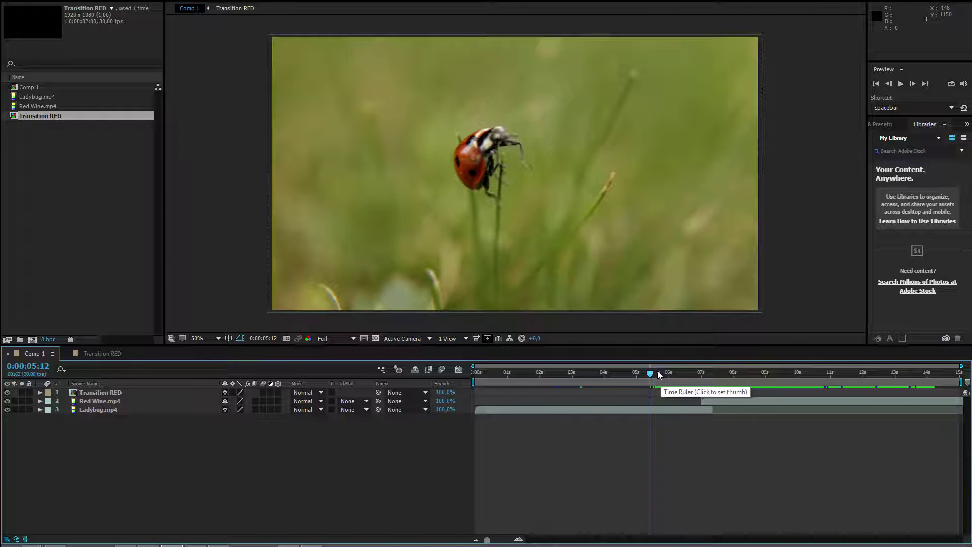
click(672, 373)
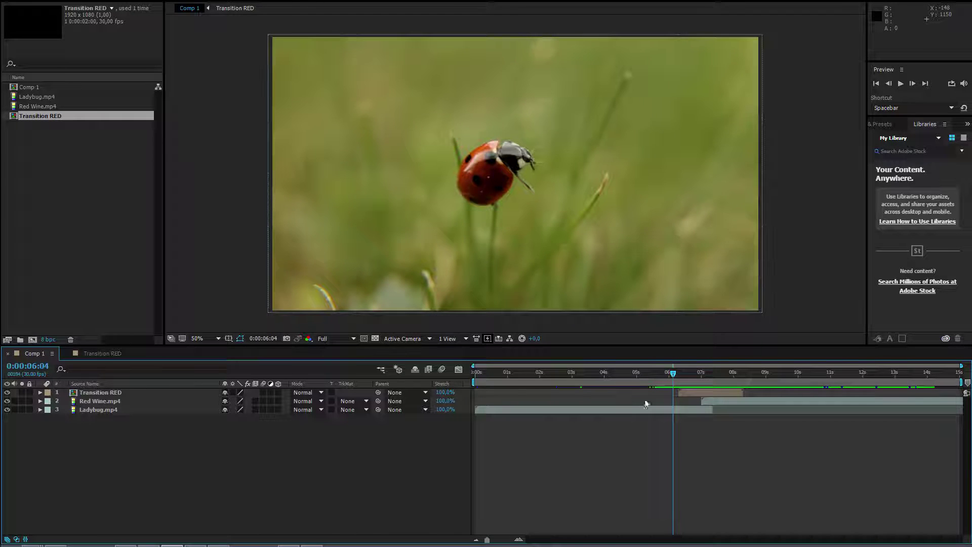
drag(675, 376, 739, 379)
Step: Shift the Red Wine.mp4 layer earlier to start at 0:00:06:10, near the beginning of the Transition RED layer
click(773, 406)
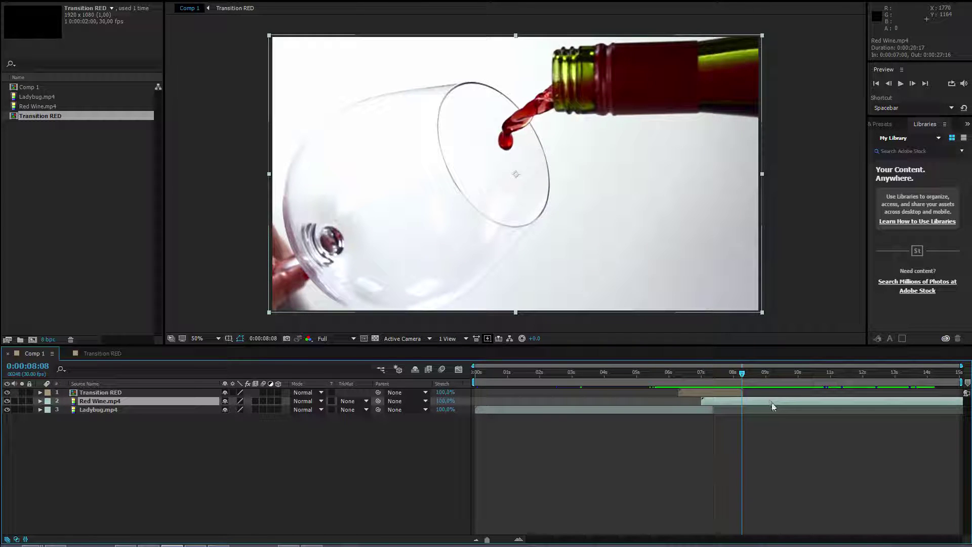
click(691, 411)
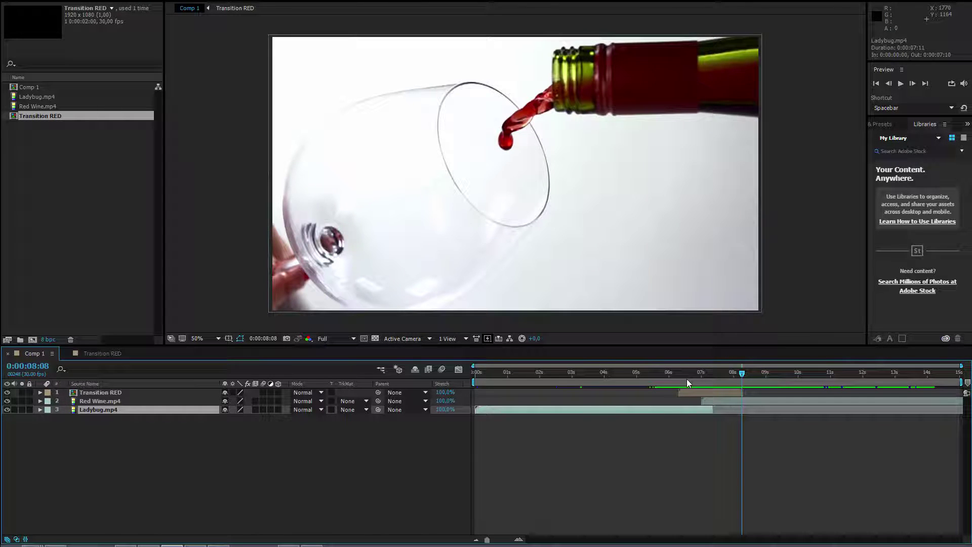
mouse_move(680, 372)
mouse_down()
mouse_move(667, 361)
mouse_move(674, 371)
mouse_up()
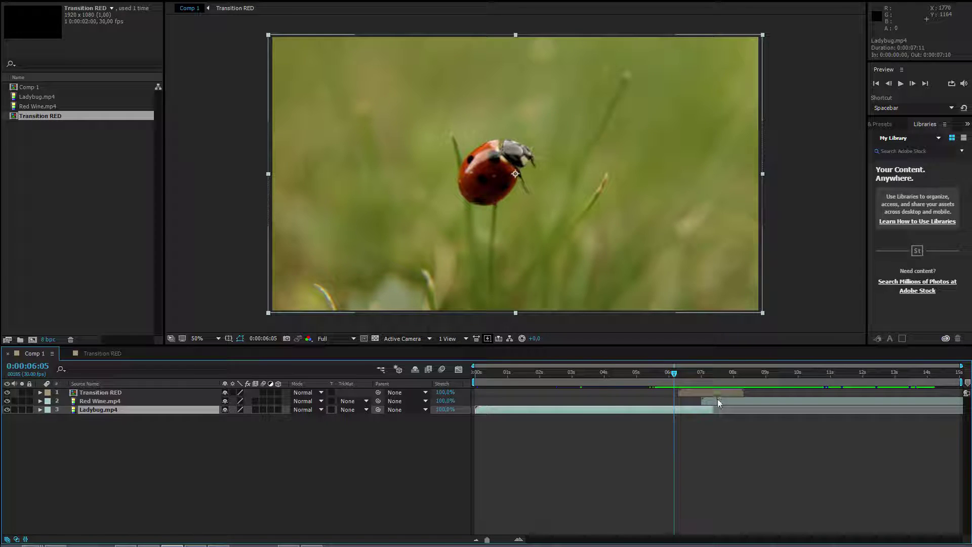
drag(718, 401, 696, 402)
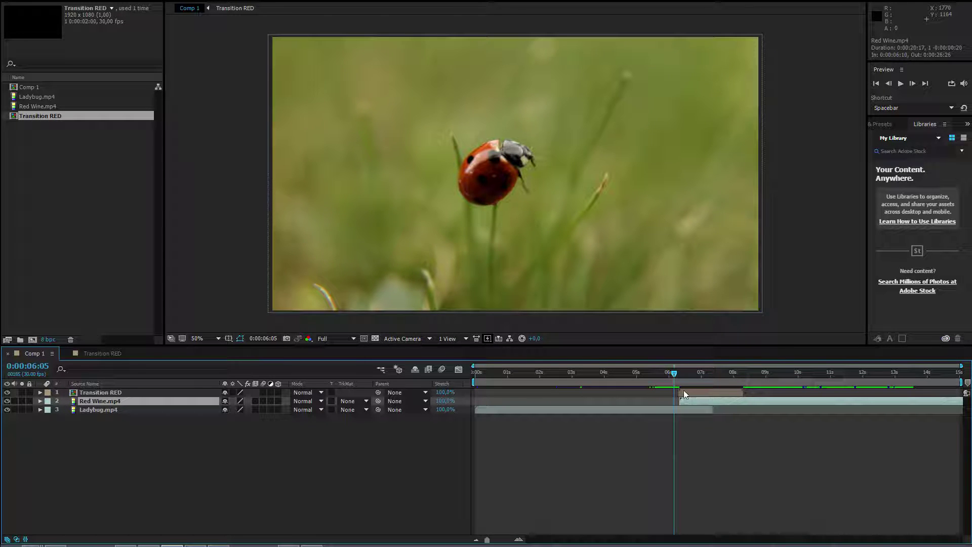
Step: At 0:00:07:15, set the Red Wine.mp4 track matte to Alpha Matte "Transition RED" and preview the result from 0:00:05:28
drag(673, 379, 717, 379)
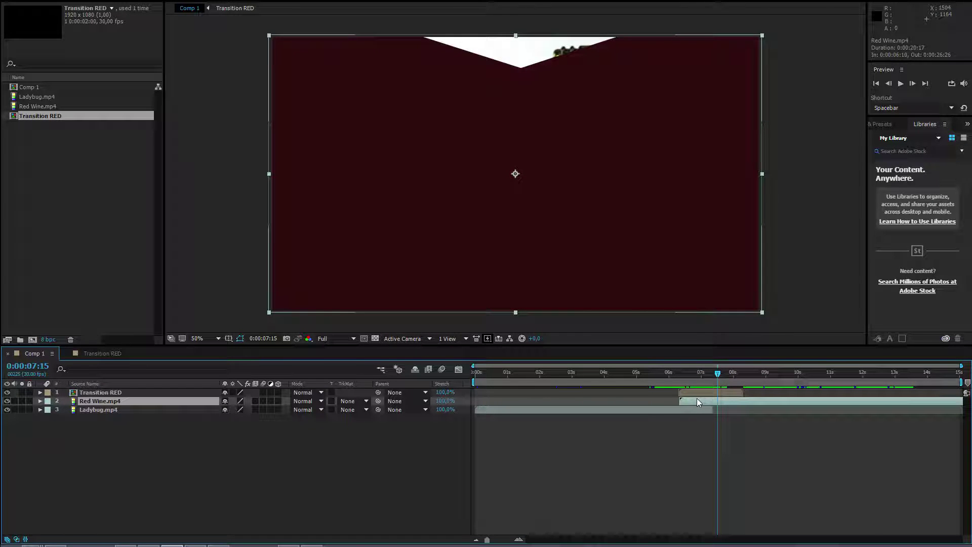
click(354, 404)
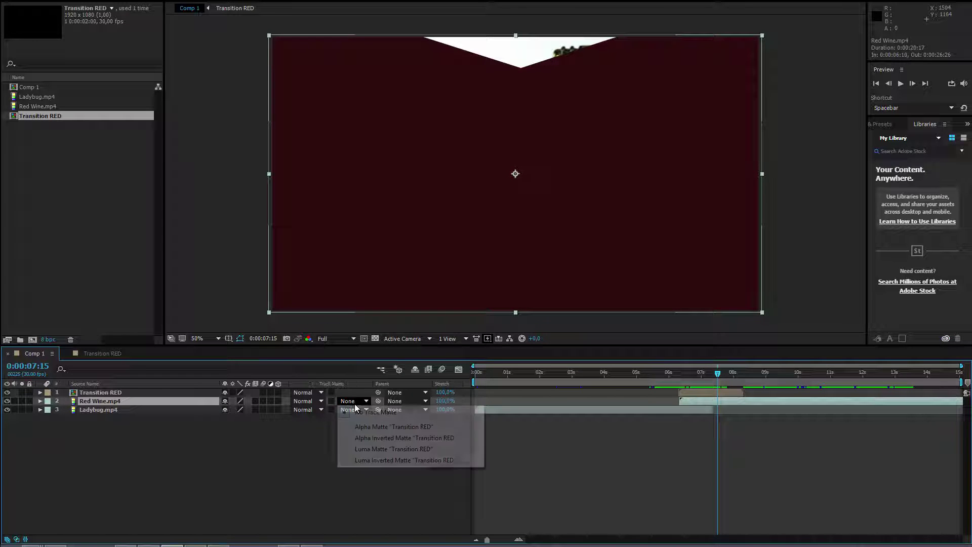
click(398, 426)
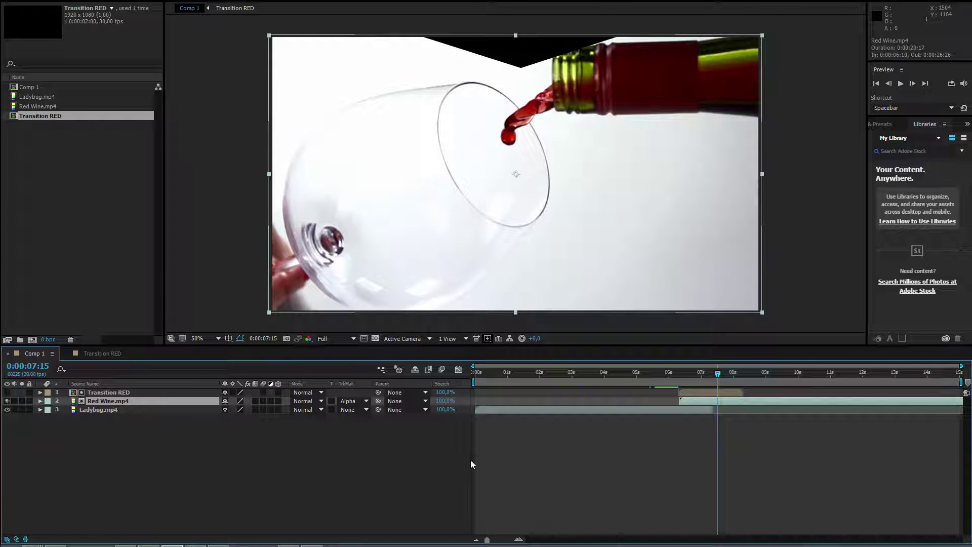
click(666, 373)
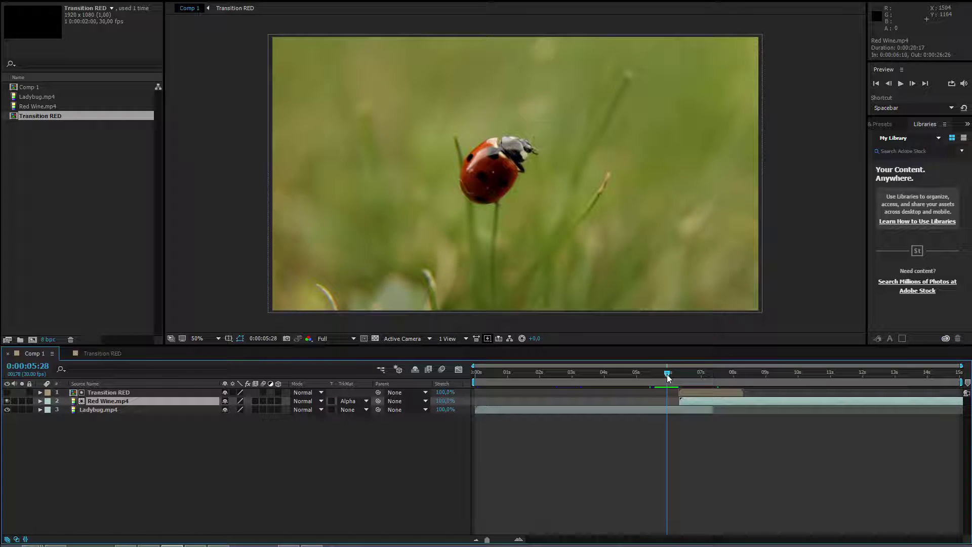
key(space)
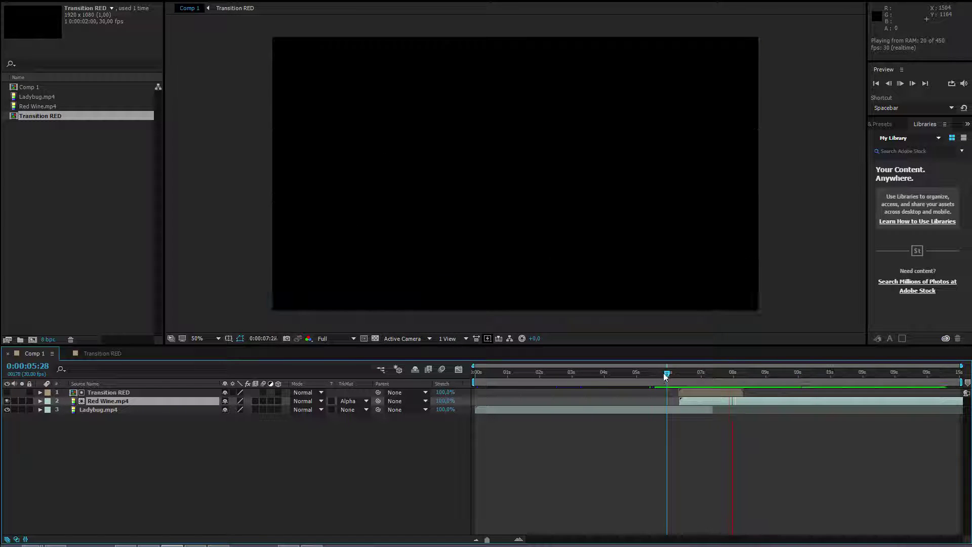
Step: Duplicate the Red Wine.mp4 layer and place the copy below the matted Red Wine.mp4 layer, above Ladybug.mp4
click(667, 373)
drag(668, 375, 711, 383)
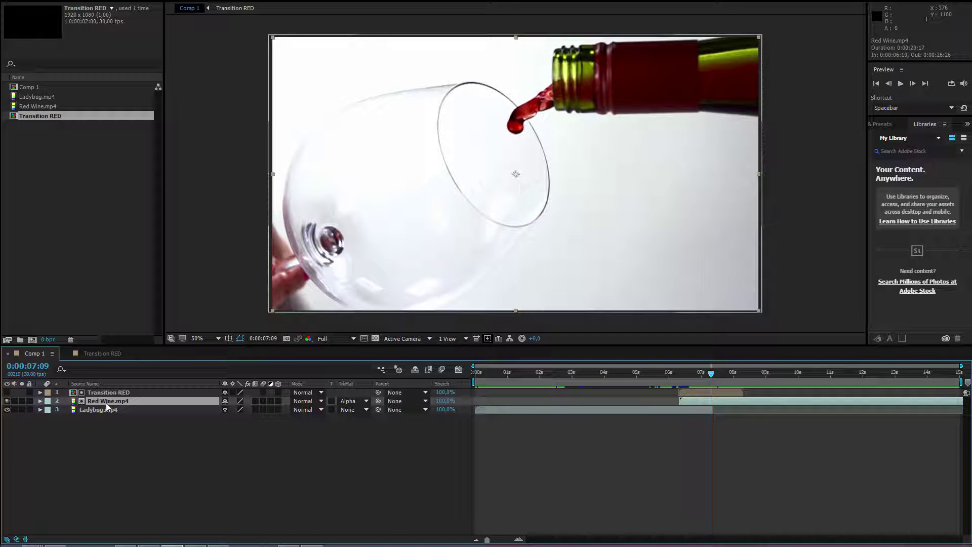
key(ctrl+d)
drag(111, 393, 188, 421)
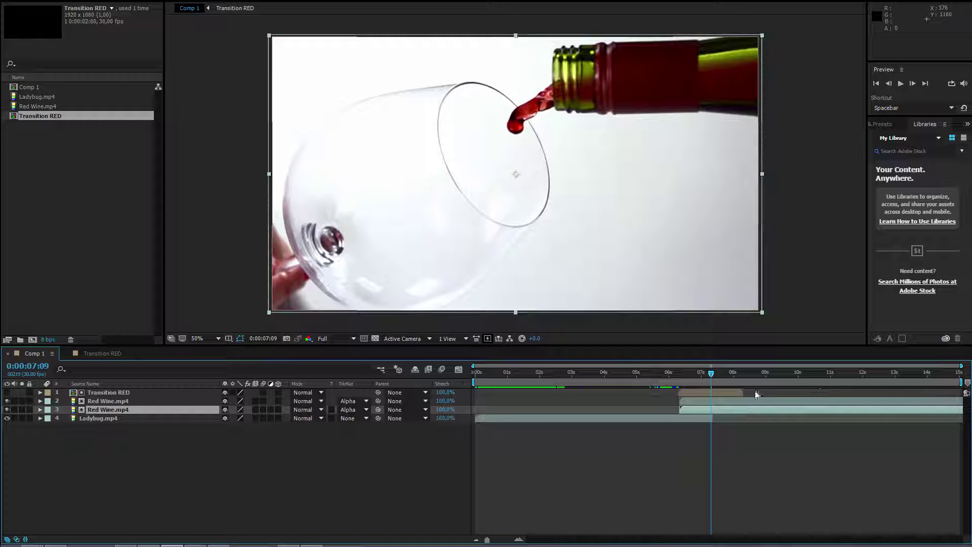
Step: Trim the end of the upper Red Wine.mp4 layer to 0:00:08:08, where Transition RED ends, and preview from 0:00:06:19
click(742, 401)
click(742, 375)
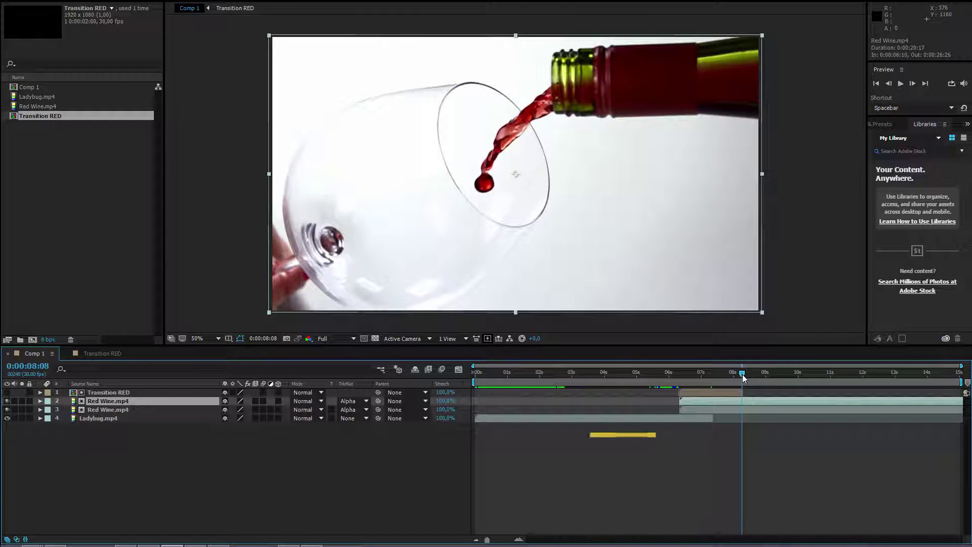
key(alt+])
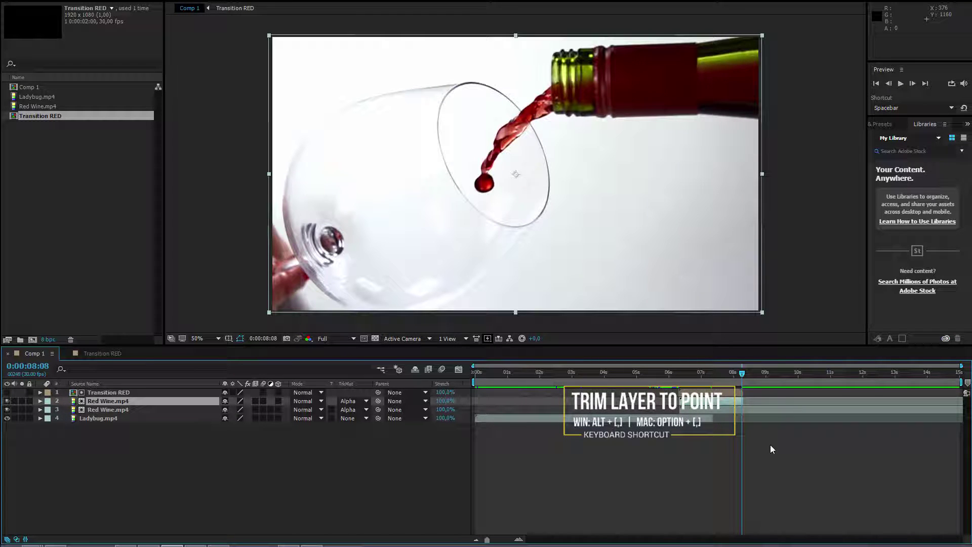
drag(740, 373, 689, 373)
key(space)
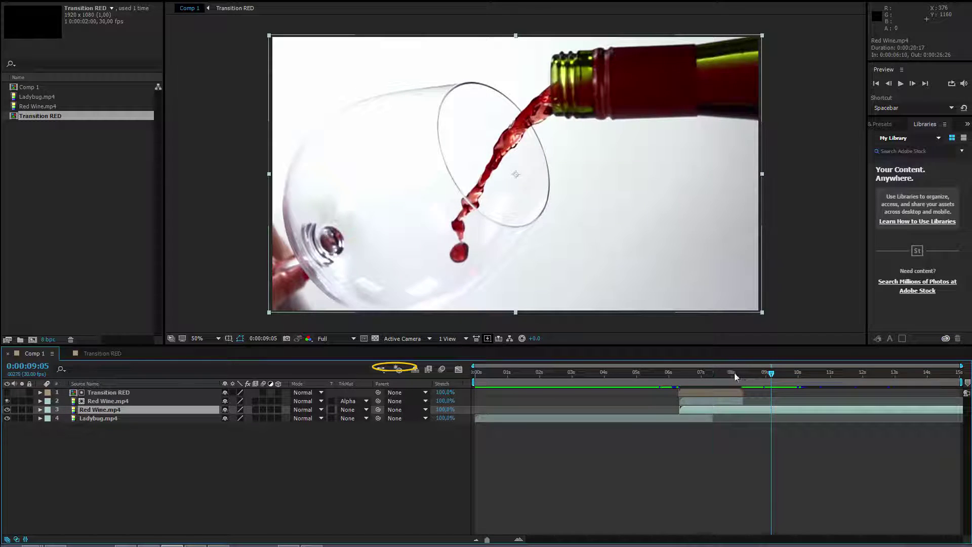
Step: With its track matte set to None, trim the lower Red Wine.mp4 layer's start to 0:00:08:08 and preview from 0:00:05:29
drag(733, 373, 663, 373)
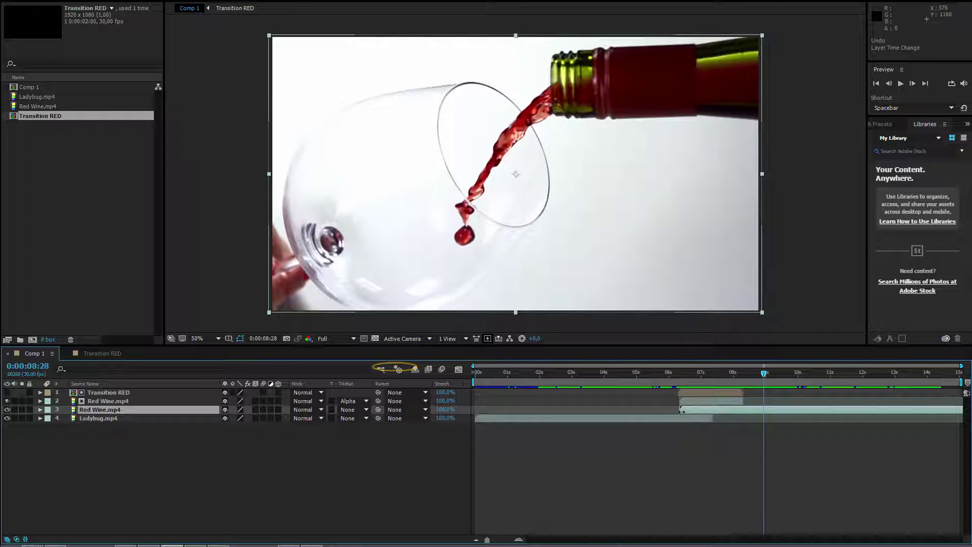
drag(681, 412, 715, 413)
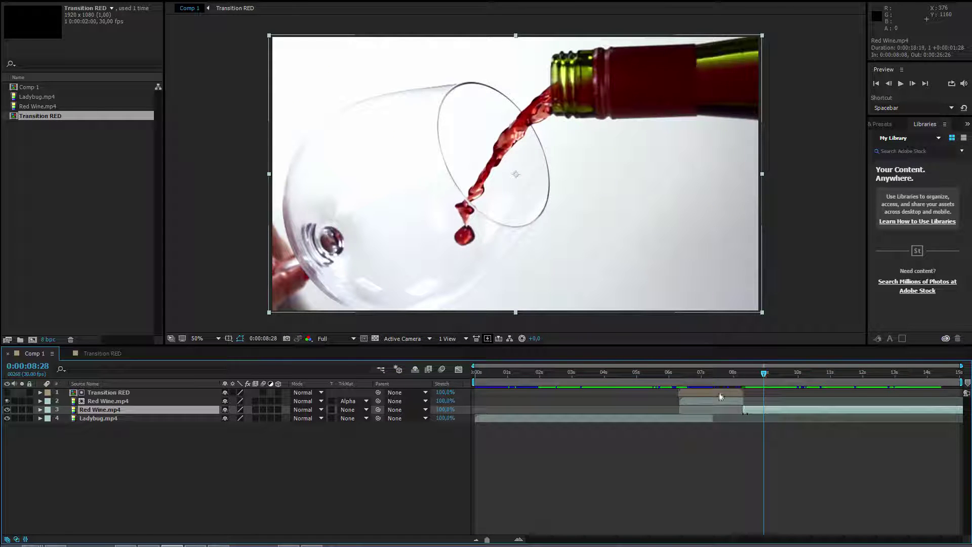
click(667, 372)
key(space)
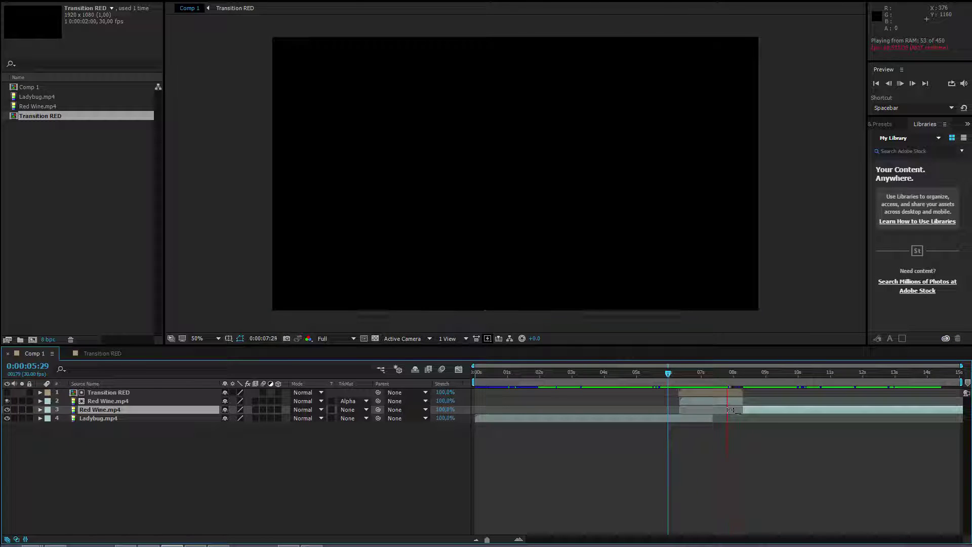
Step: Trim the ends of Transition RED and the upper Red Wine.mp4 layer to 0:00:07:12, and start the lower Red Wine.mp4 layer there
click(727, 373)
mouse_move(723, 374)
mouse_down()
mouse_move(691, 373)
mouse_move(715, 374)
mouse_up()
click(724, 391)
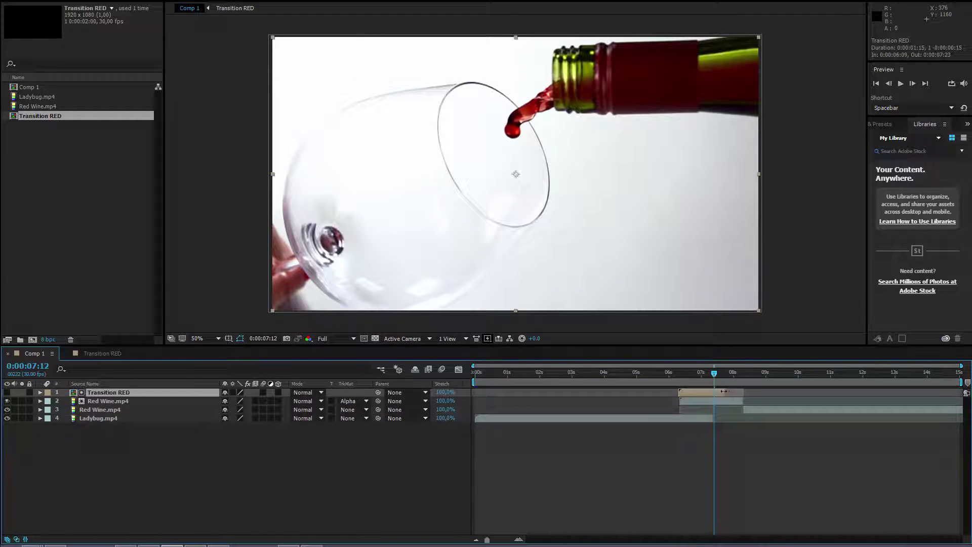
drag(739, 406, 714, 401)
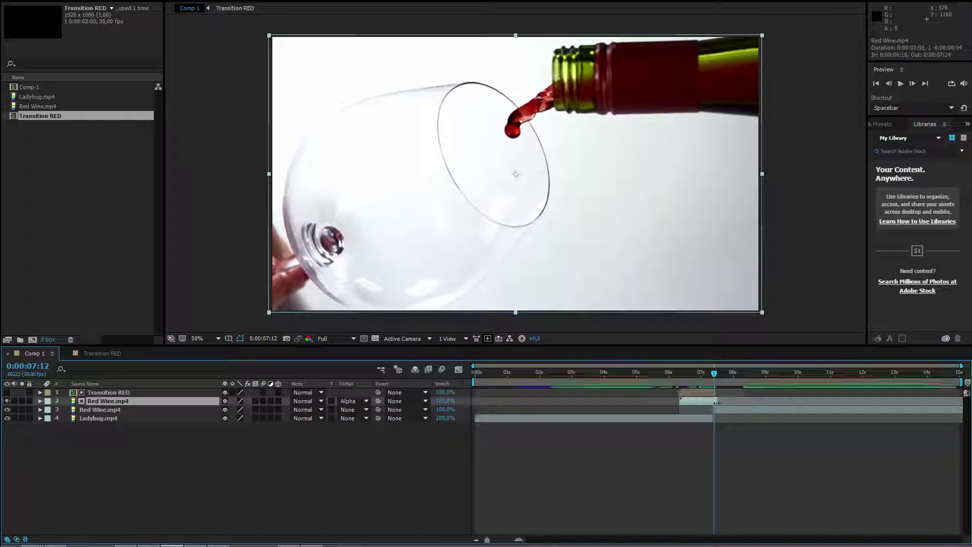
Step: Preview Comp 1 from 0:00:06:01 to check the matted reveal and the handover to the lower Red Wine.mp4 layer
click(670, 379)
key(space)
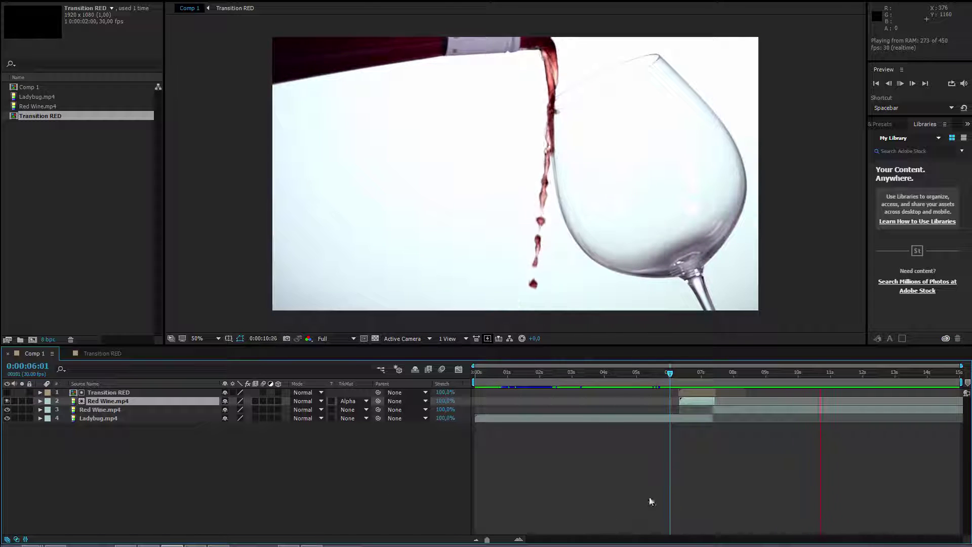
click(690, 478)
key(space)
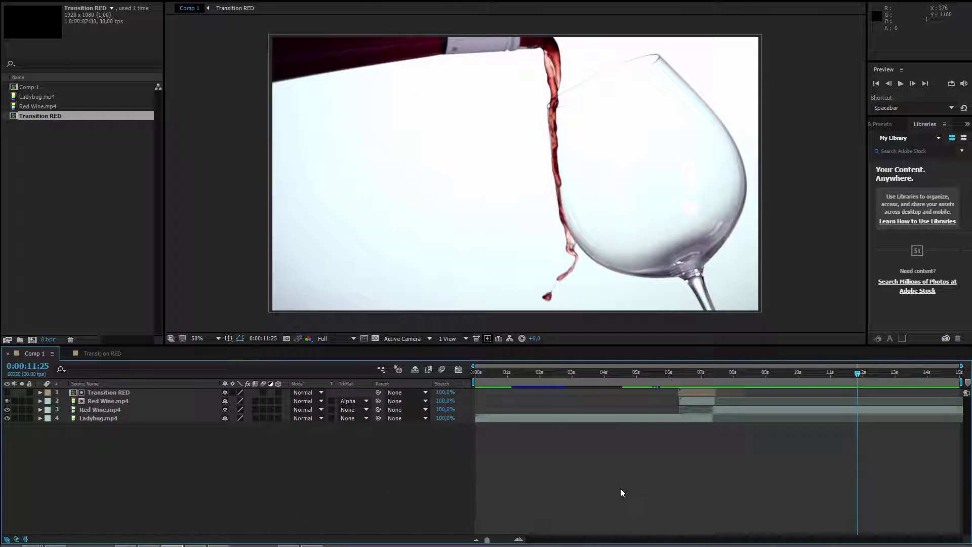